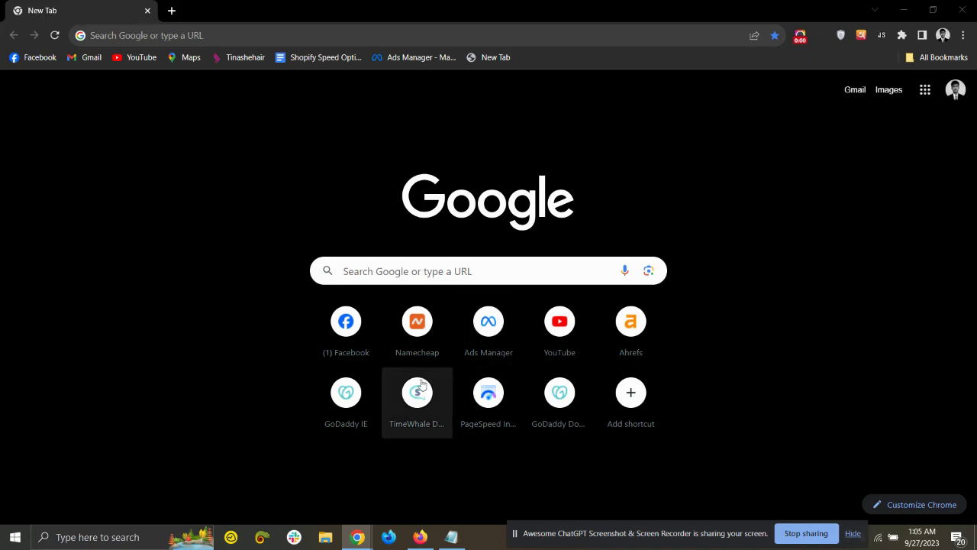
Step: Review the Bleame comparison table on the product page, selecting its heading, subtitle and column headings
left_click(420, 537)
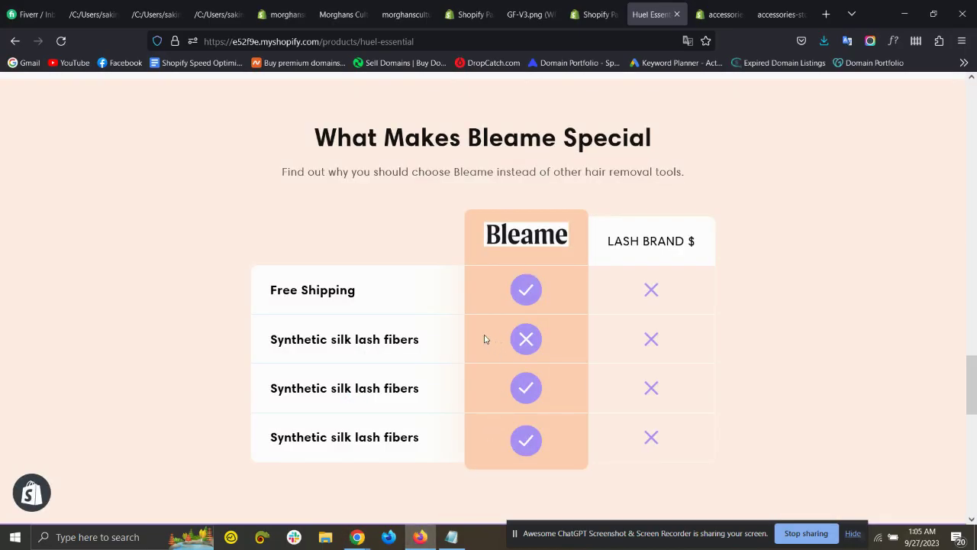
scroll(484, 339, "down", 1)
scroll(484, 337, "up", 1)
scroll(362, 209, "up", 1)
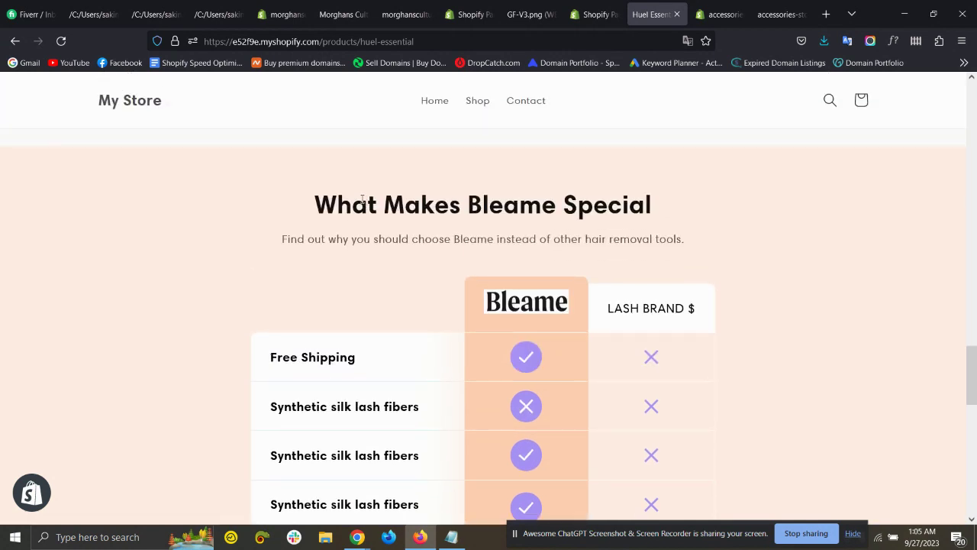
scroll(418, 207, "down", 1)
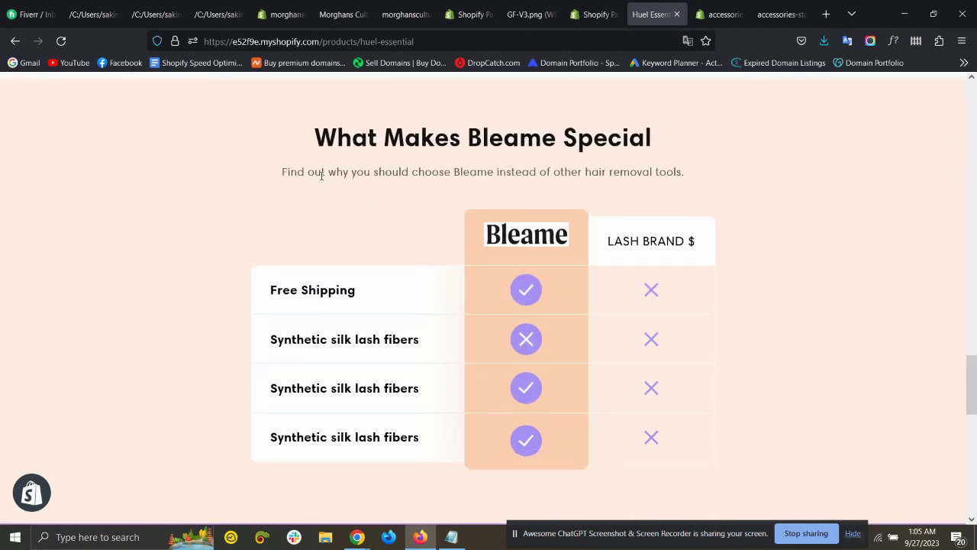
left_click_drag(316, 128, 609, 159)
left_click_drag(678, 173, 430, 191)
left_click_drag(667, 456, 519, 298)
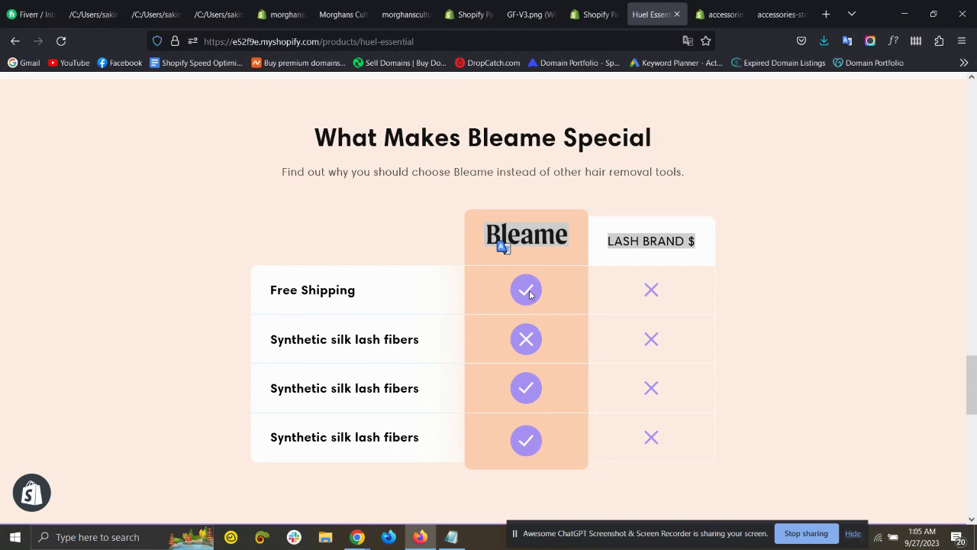
Step: Switch to the accessories-store-uk admin Themes page
scroll(529, 292, "up", 5)
scroll(537, 290, "down", 5)
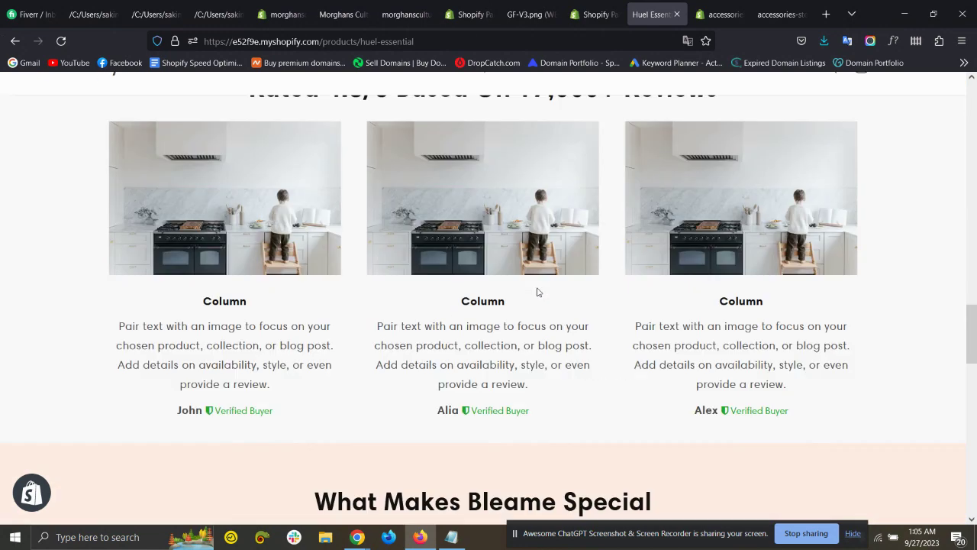
left_click(718, 14)
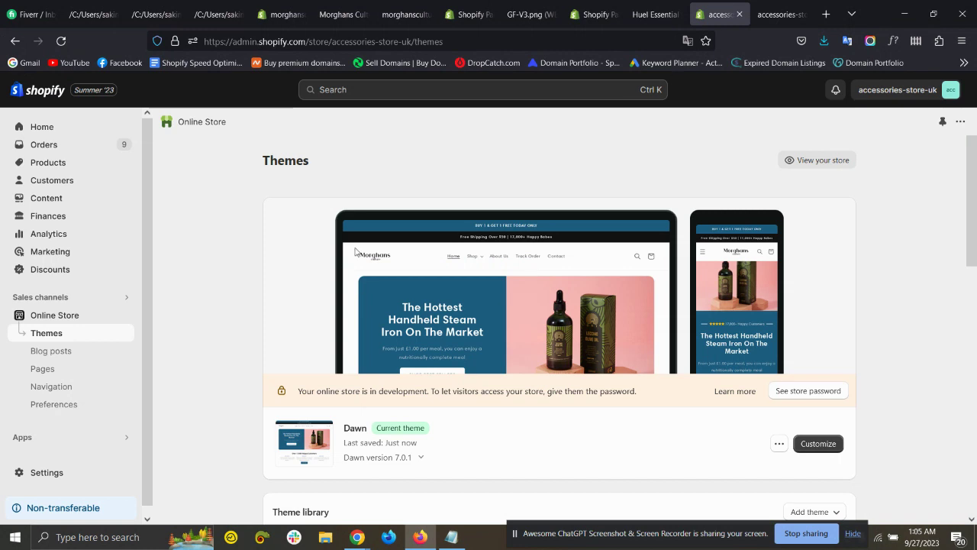
Step: Open the actions menu for the current Dawn 7.0.1 theme
scroll(700, 263, "down", 2)
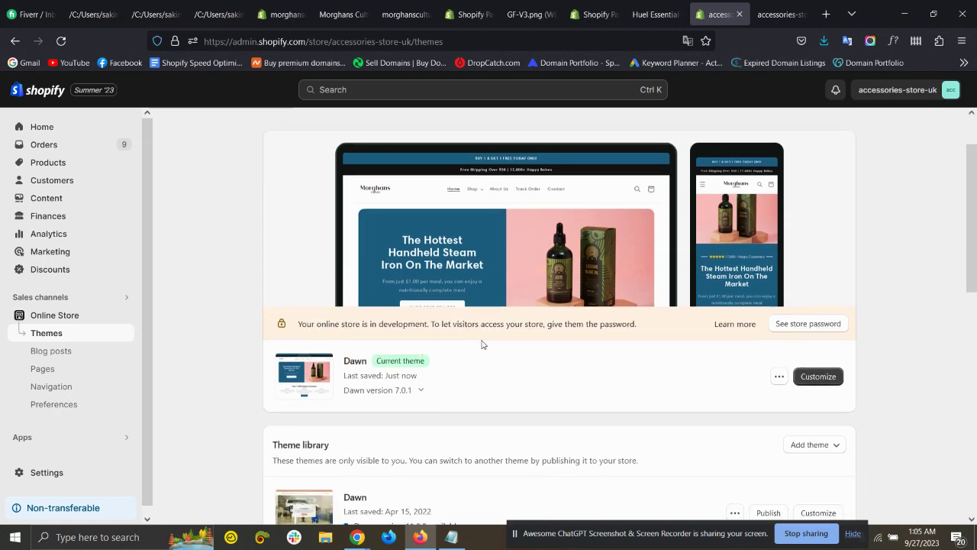
scroll(482, 343, "up", 2)
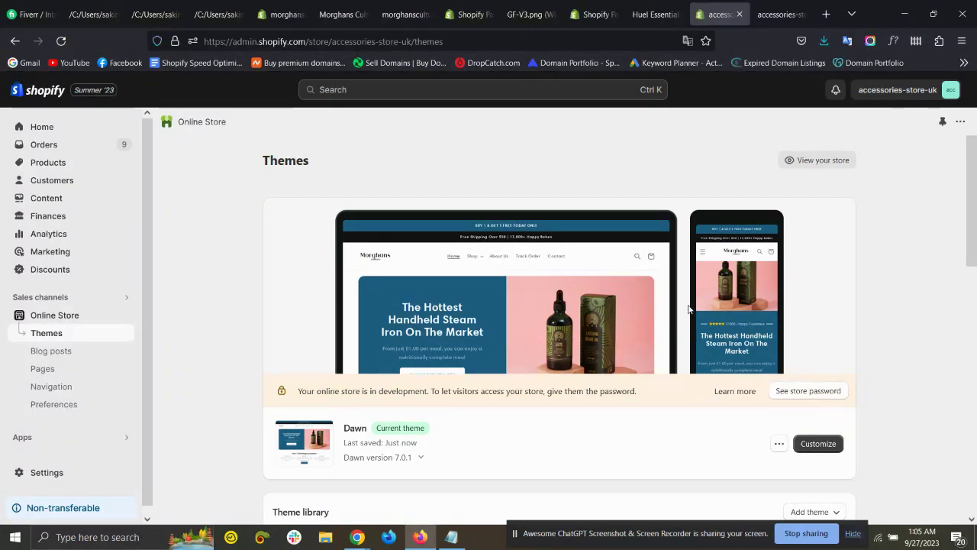
scroll(729, 315, "down", 4)
left_click(779, 308)
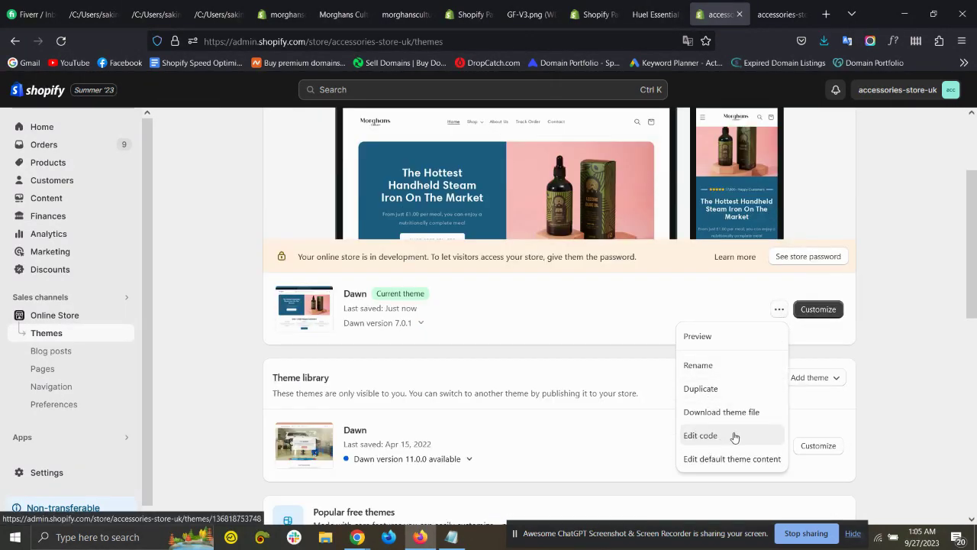
left_click(527, 313)
left_click(679, 6)
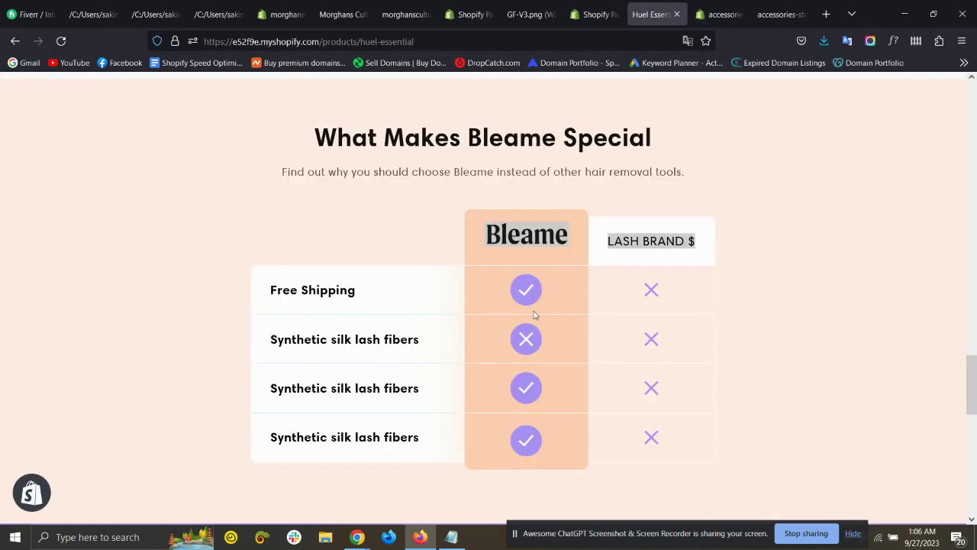
left_click(721, 14)
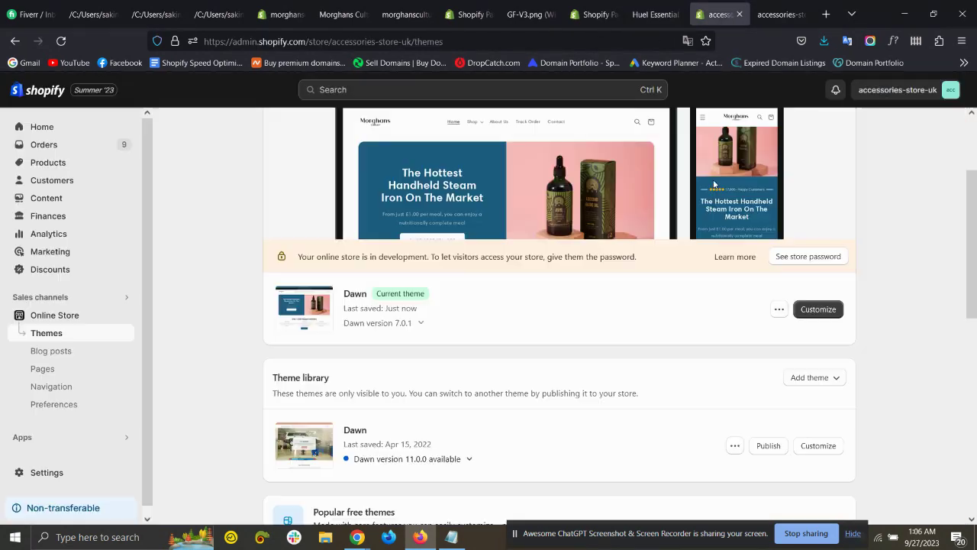
left_click(778, 311)
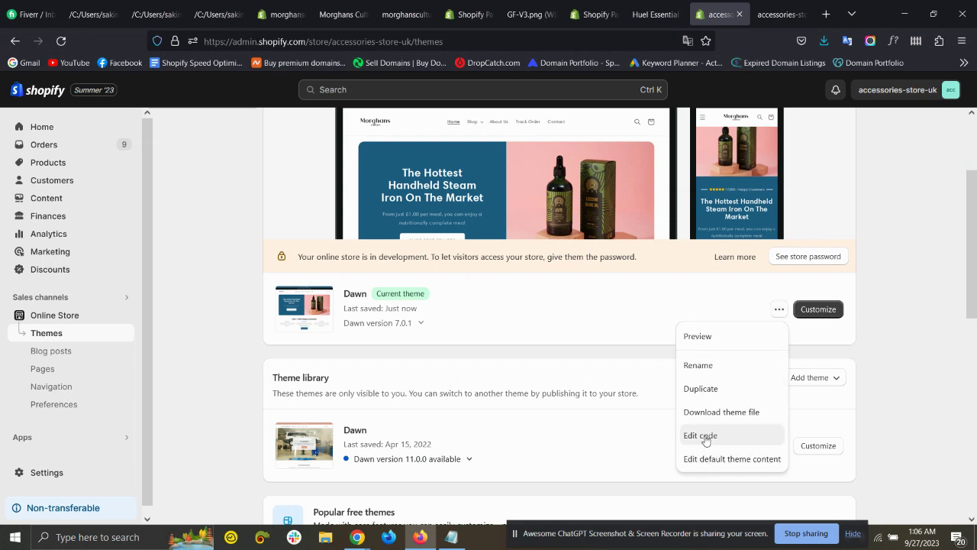
Step: Open Dawn's code editor and create a new section file compare.liquid under Sections
left_click(733, 434)
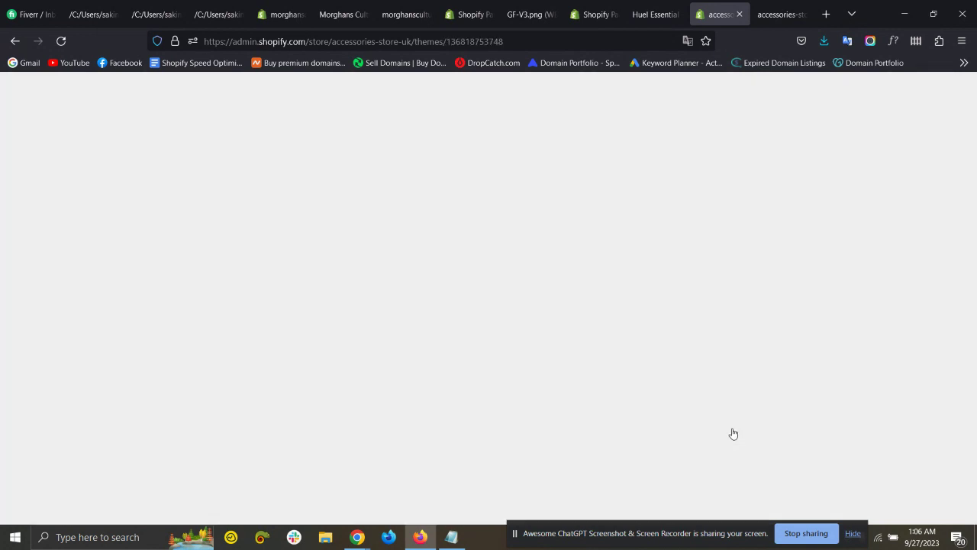
left_click(61, 154)
left_click(65, 177)
left_click(54, 200)
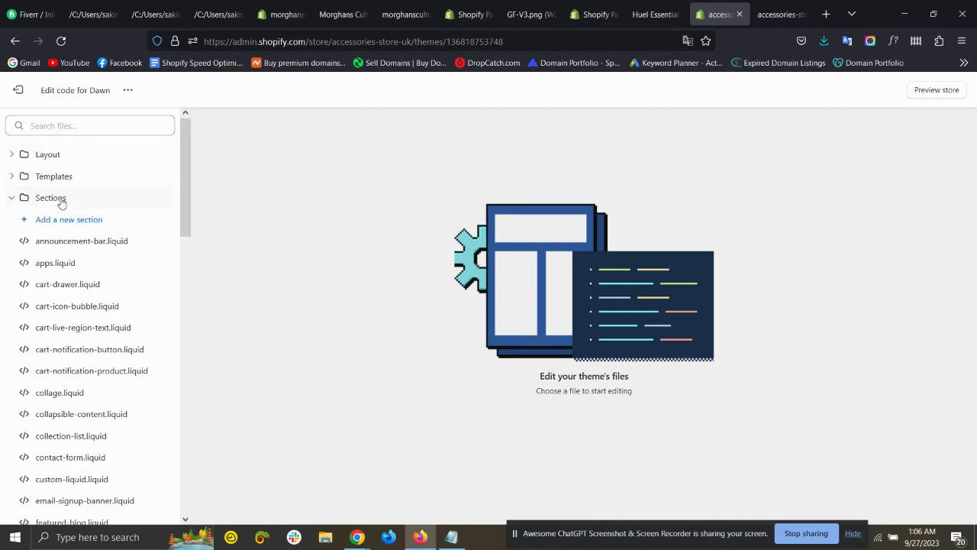
left_click(87, 221)
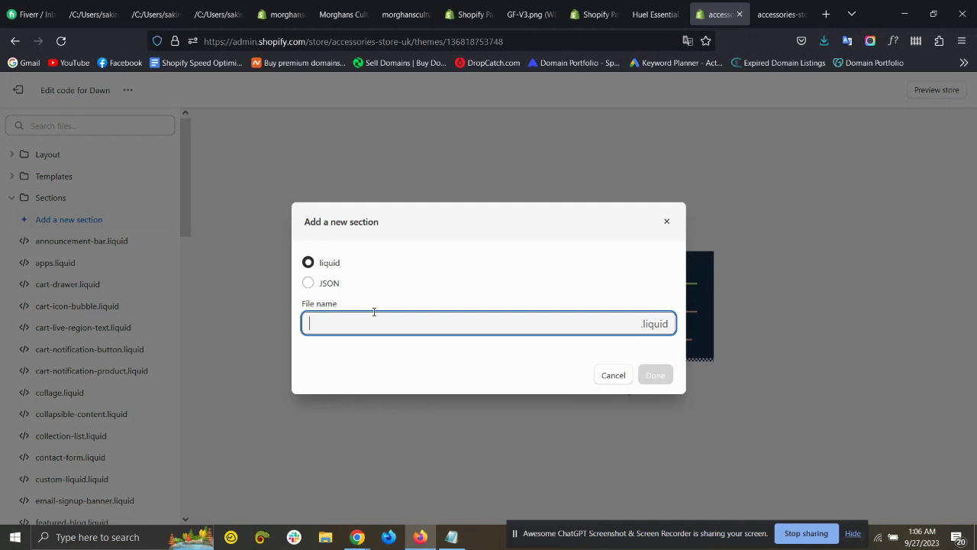
type("ca")
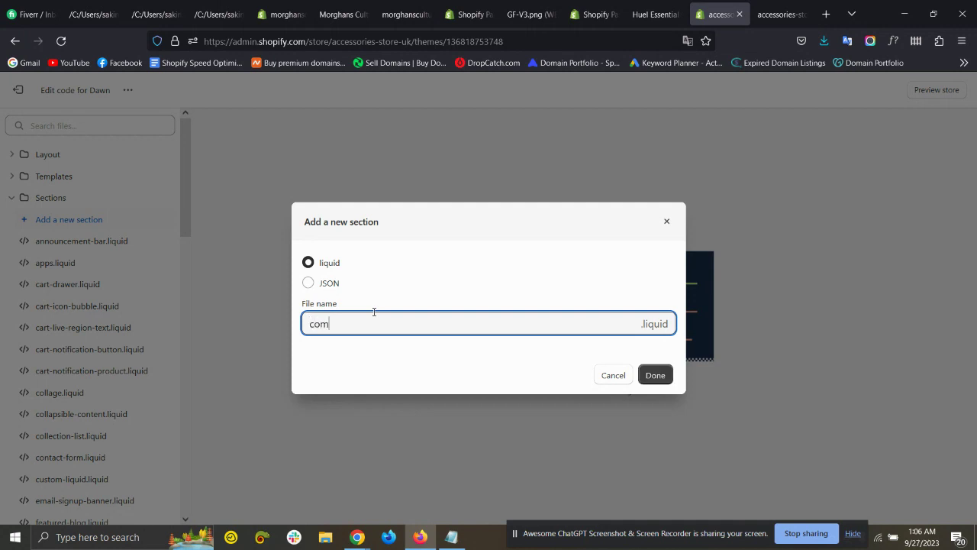
type("mpare")
key("Return")
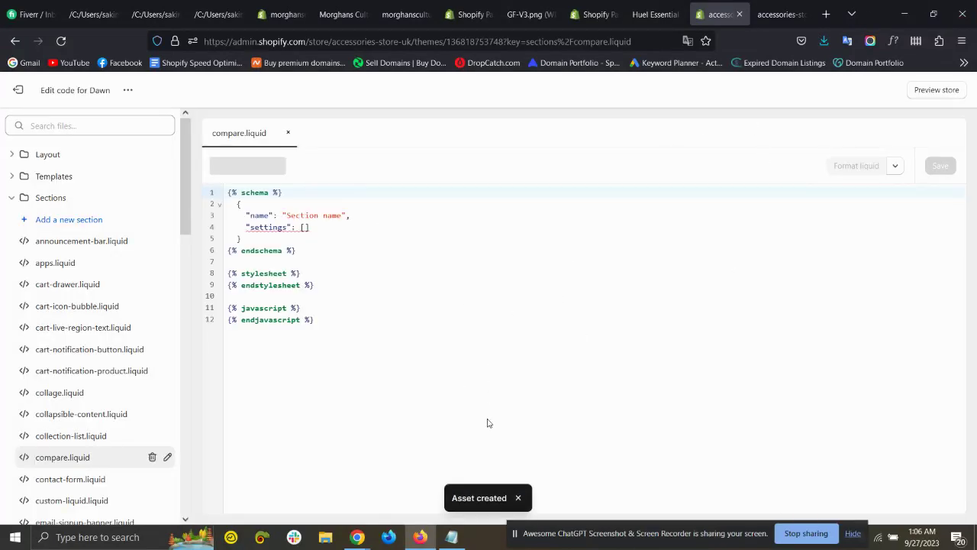
left_click(452, 537)
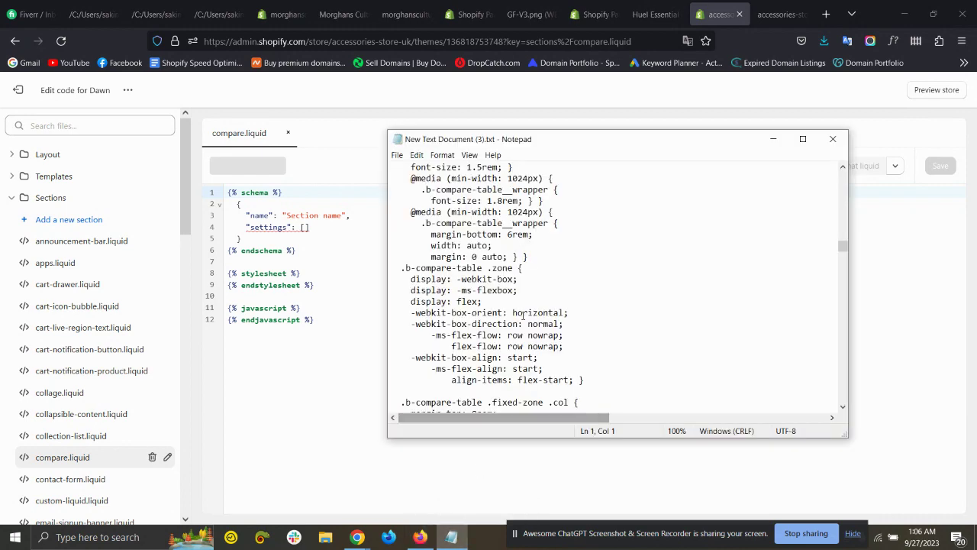
Step: Copy the full 660-line comparison section code from Notepad, then minimize Notepad
scroll(524, 305, "up", 15)
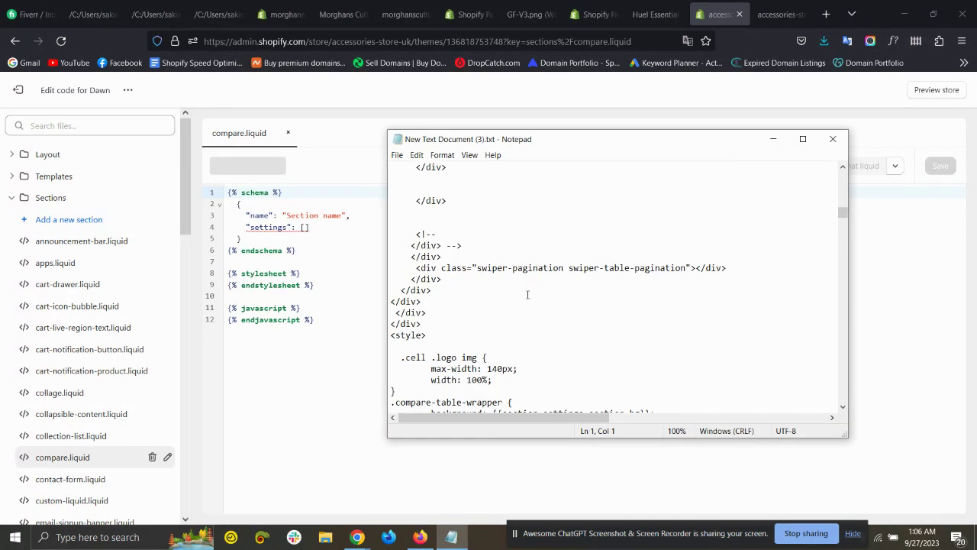
scroll(528, 289, "up", 8)
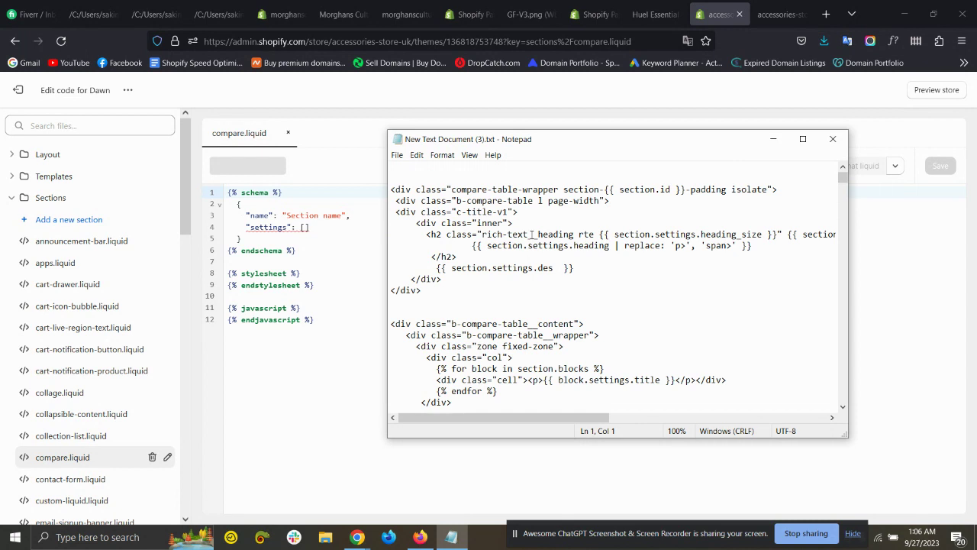
key("ctrl+a")
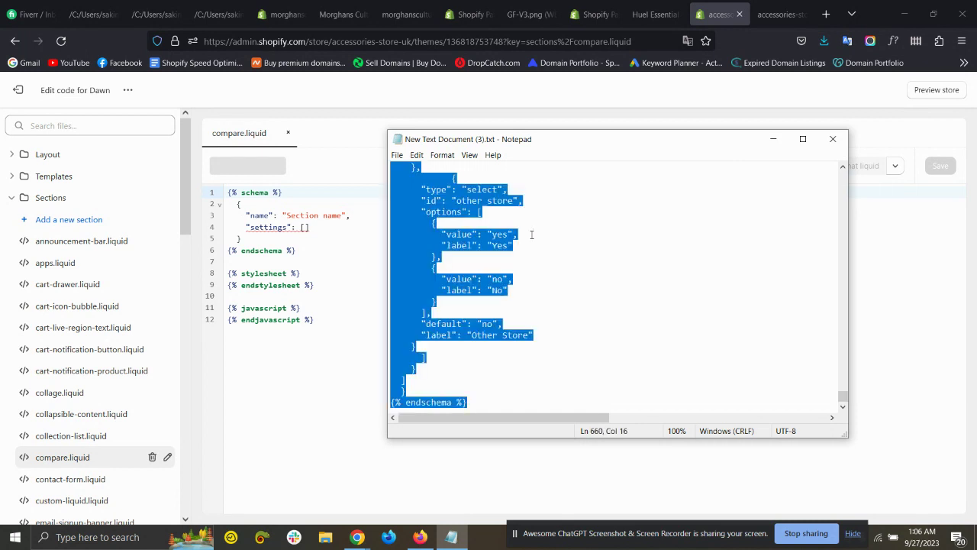
left_click(772, 139)
Step: Replace compare.liquid's placeholder content with the pasted comparison code, save, and exit to Themes
left_click(462, 301)
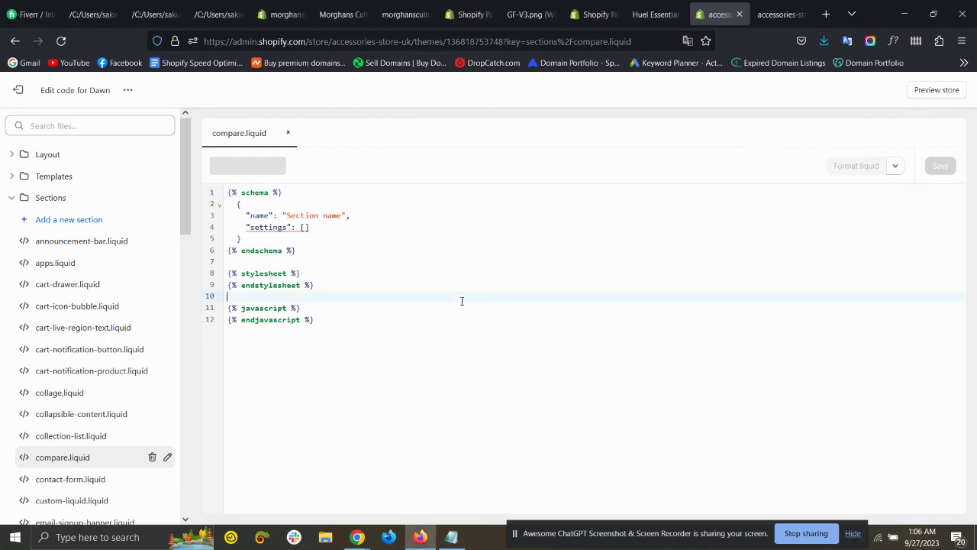
key("ctrl+a")
key("BackSpace")
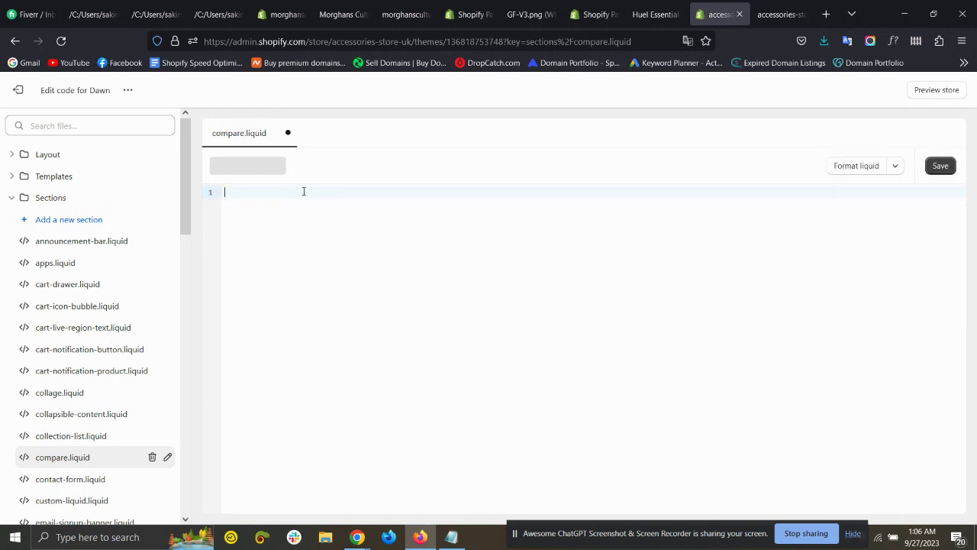
key("ctrl+v")
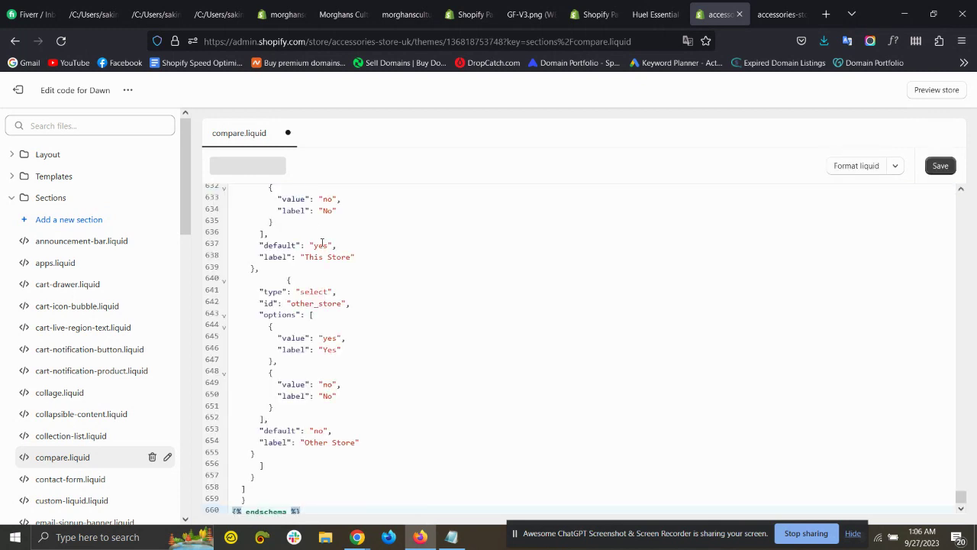
key("ctrl+s")
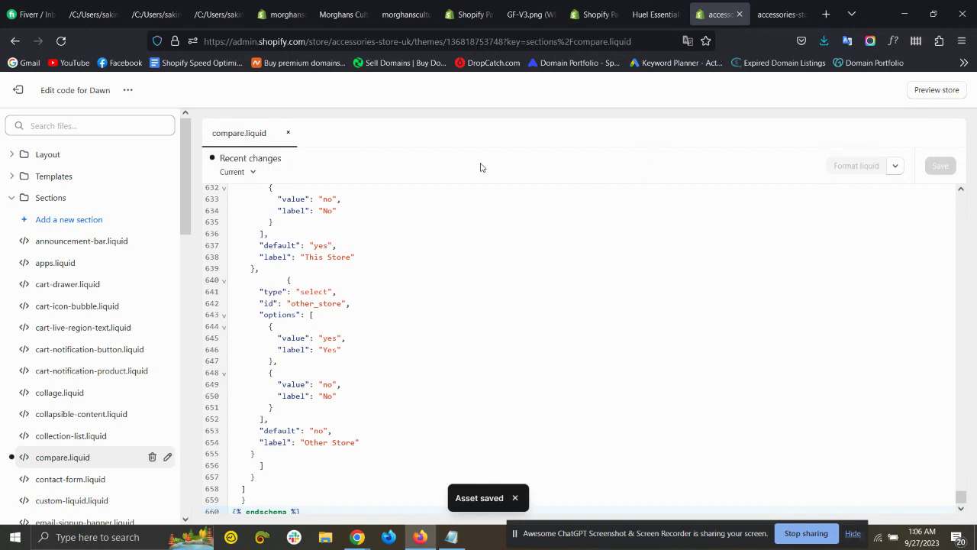
left_click(26, 93)
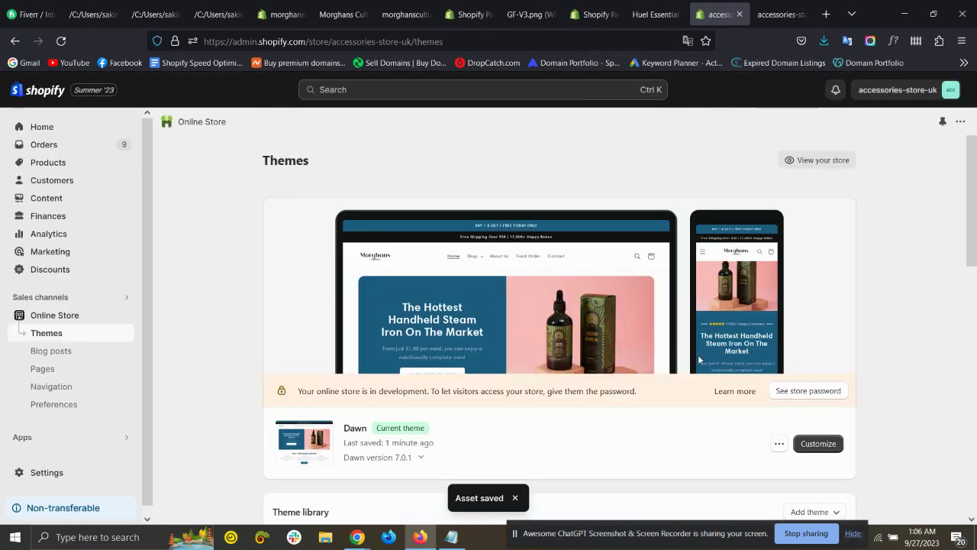
Step: Open the Dawn theme in the theme editor and scroll through the home page
scroll(699, 359, "down", 3)
left_click(832, 315)
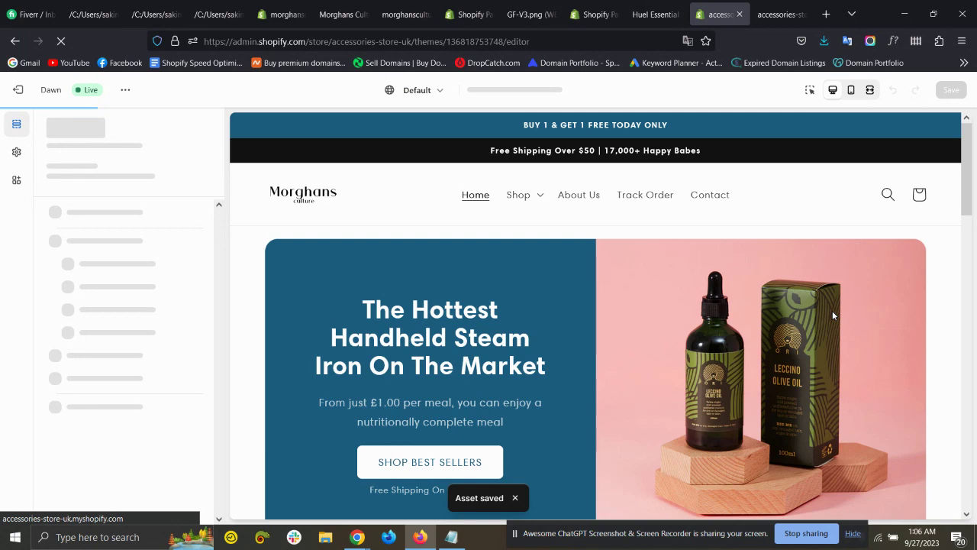
scroll(103, 385, "down", 8)
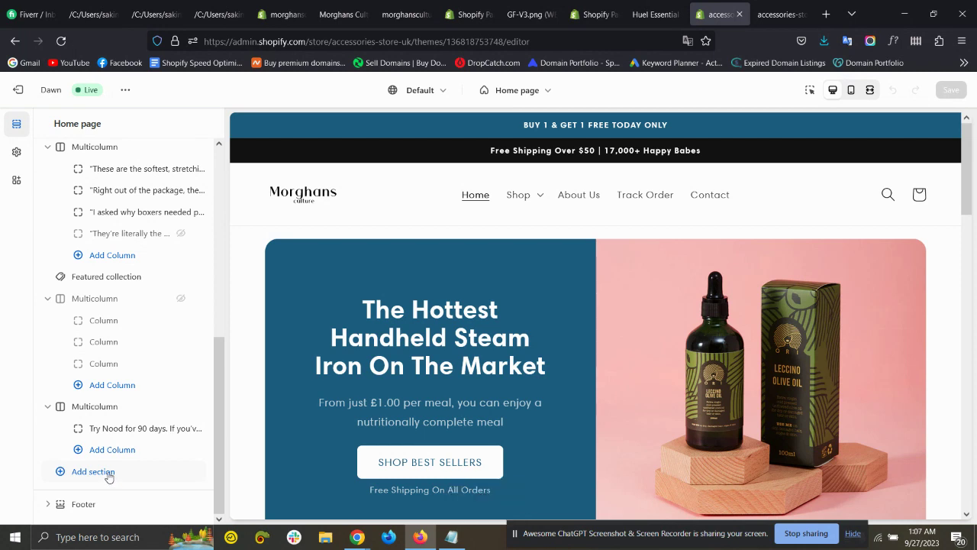
scroll(692, 367, "down", 15)
scroll(657, 383, "up", 7)
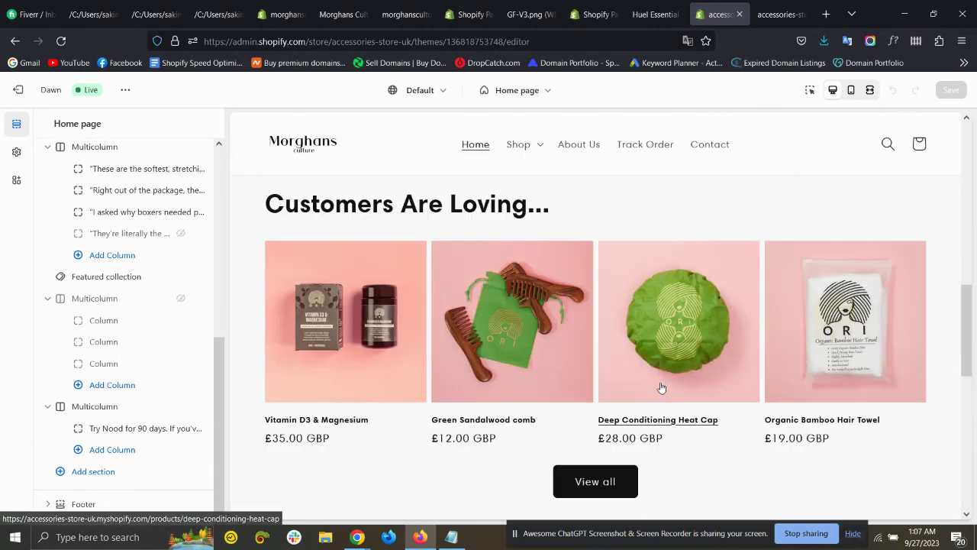
scroll(638, 367, "up", 5)
Step: Switch the editor to the Default product template, previewing Rose of Jericho
left_click(515, 90)
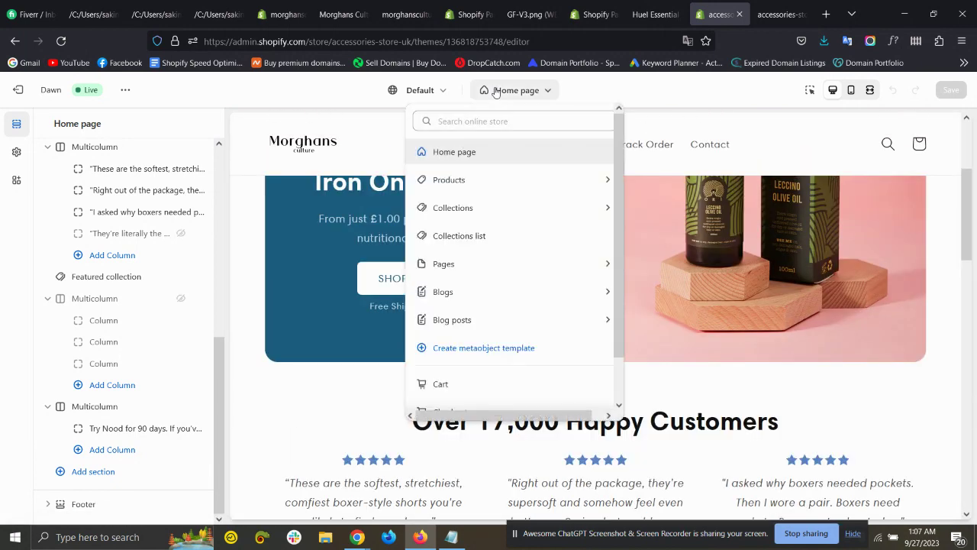
left_click(479, 190)
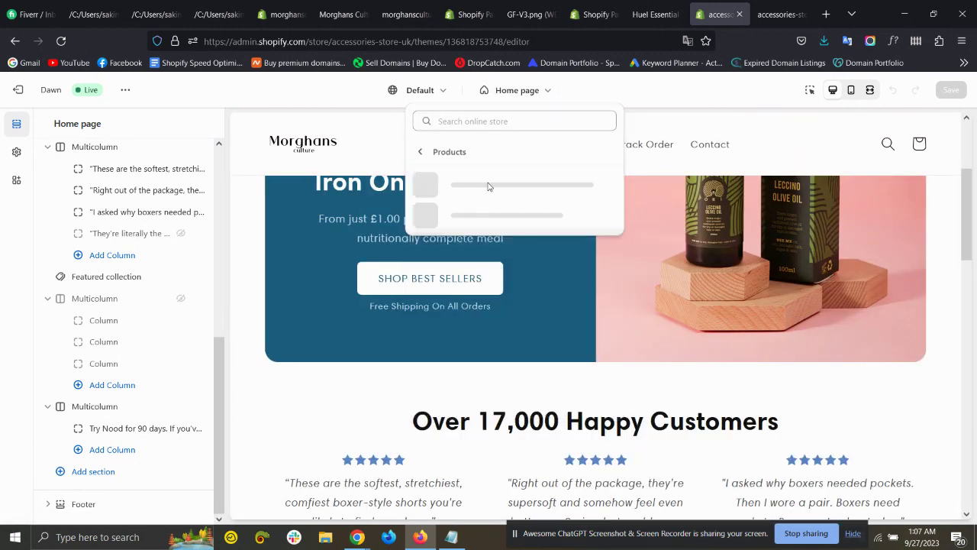
left_click(499, 187)
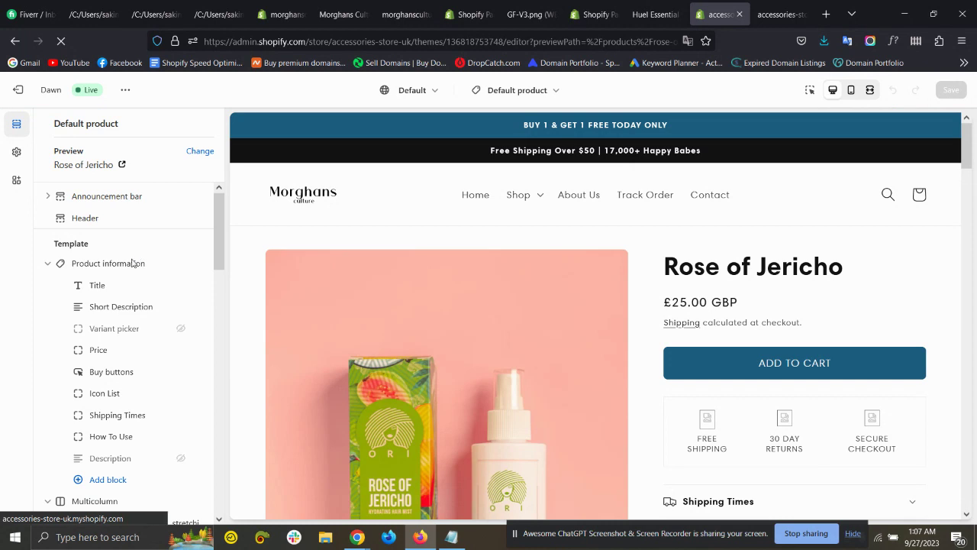
Step: Remove the old Comparison V2 section from the Default product template
scroll(125, 293, "down", 5)
scroll(125, 292, "down", 4)
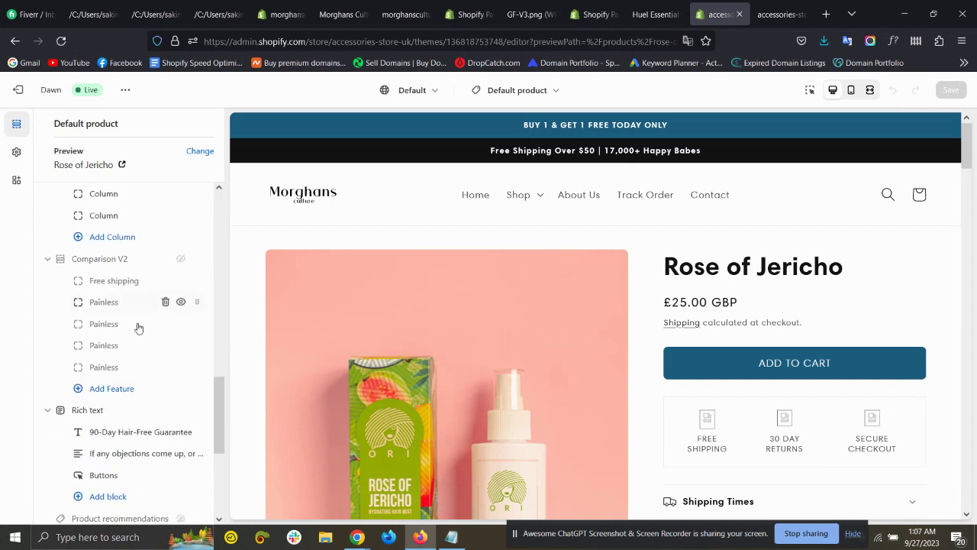
scroll(140, 325, "up", 2)
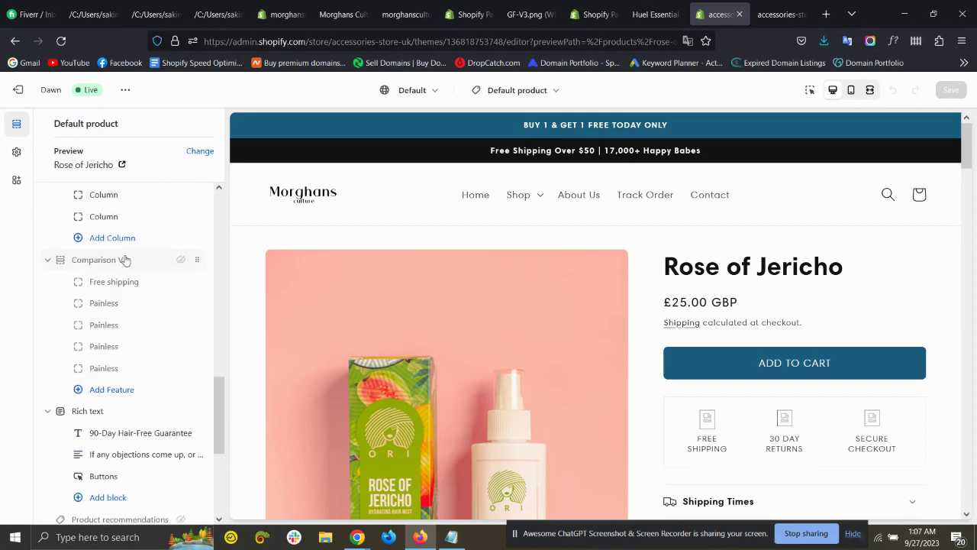
left_click(126, 259)
left_click(114, 508)
Step: Add a fresh Comparison V2 section by searching 'com' in the section list
scroll(127, 338, "down", 3)
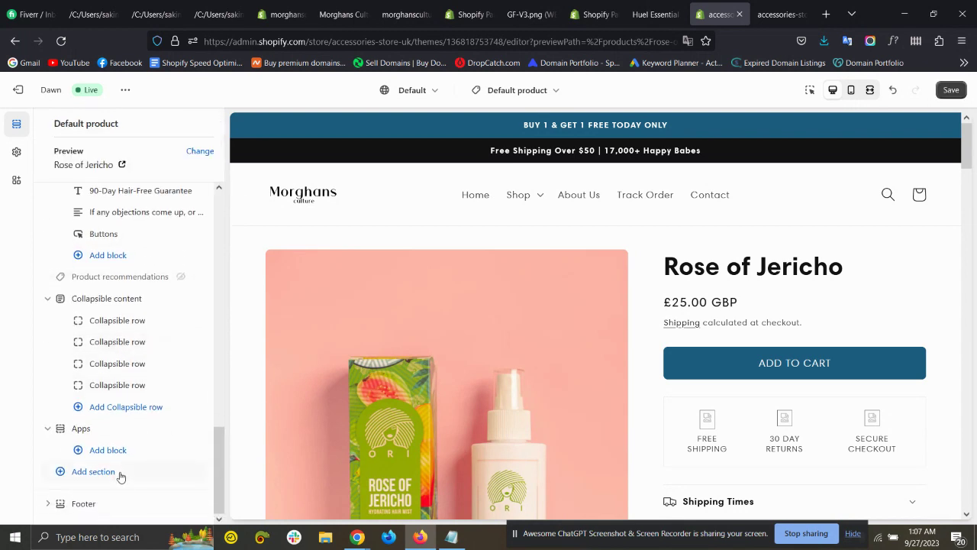
left_click(120, 474)
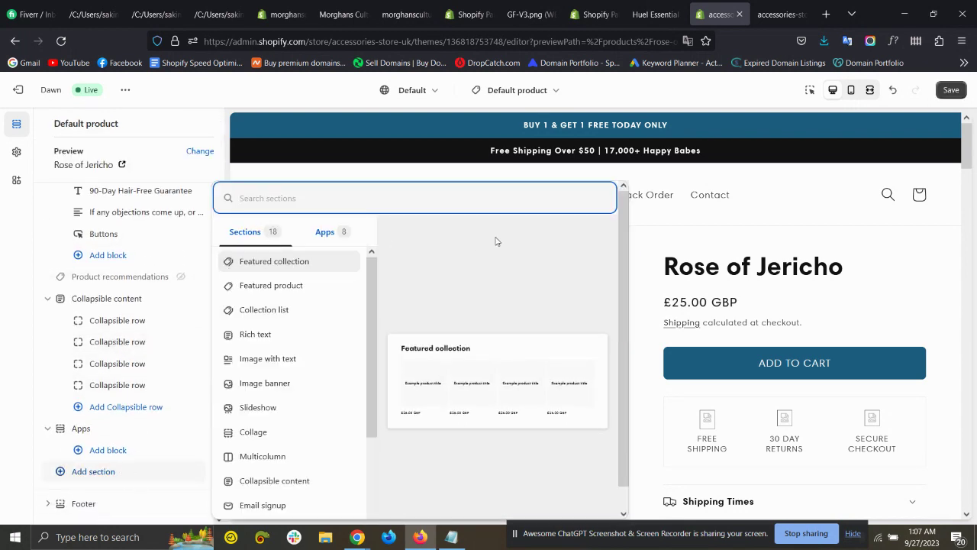
type("com")
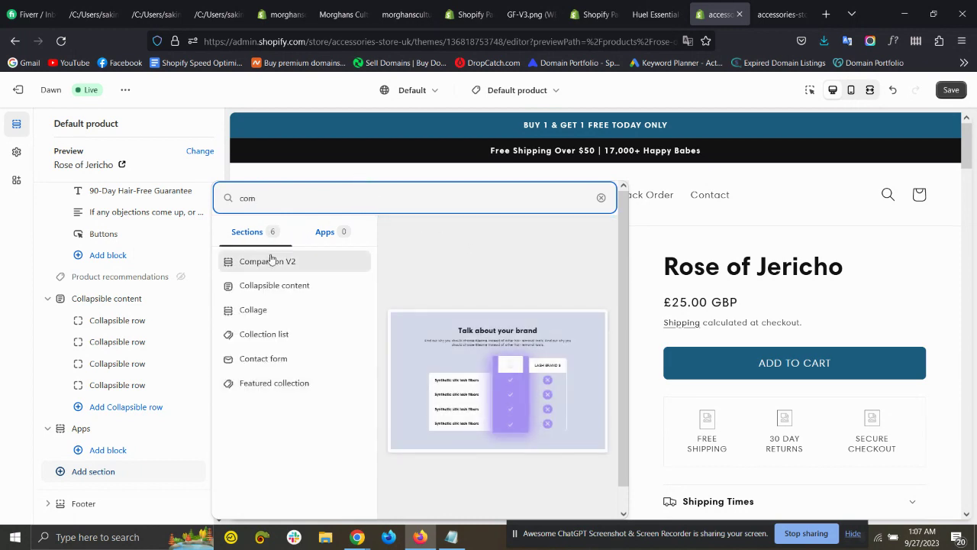
key("Escape")
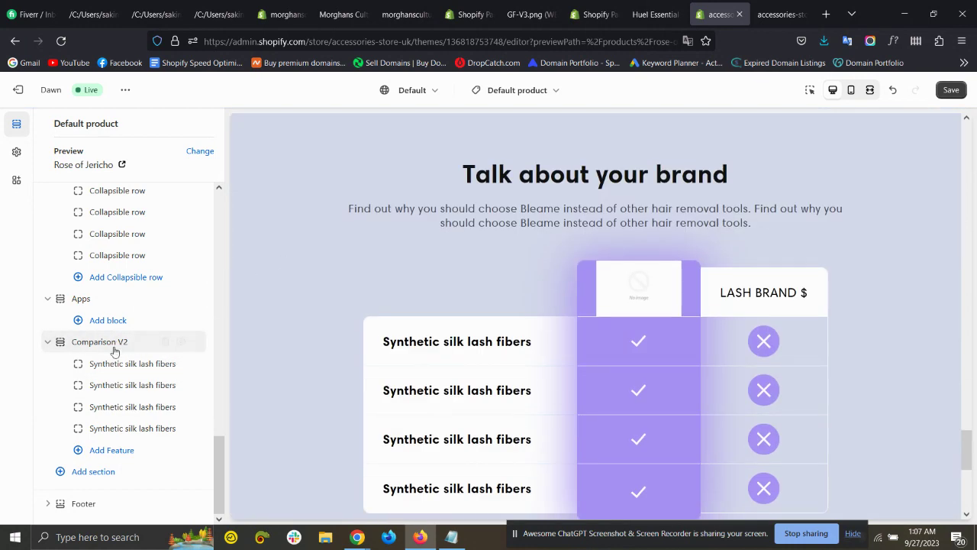
Step: Drag Comparison V2 directly below Product information, above Multicolumn, and open its settings
scroll(582, 249, "down", 3)
scroll(557, 290, "up", 7)
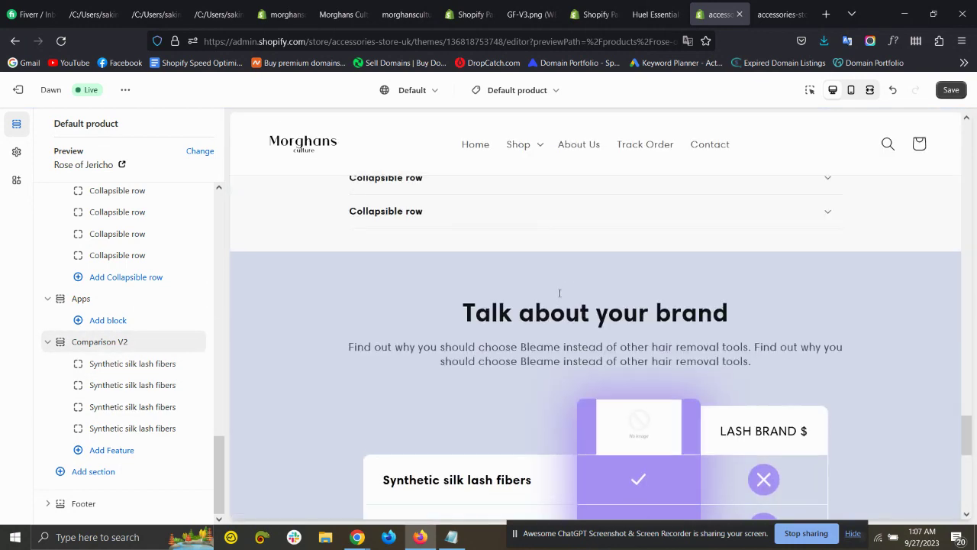
scroll(491, 297, "down", 3)
scroll(115, 359, "up", 1)
mouse_move(197, 409)
left_mouse_down()
mouse_move(200, 448)
mouse_move(205, 404)
left_mouse_up()
left_click_drag(171, 224, 171, 495)
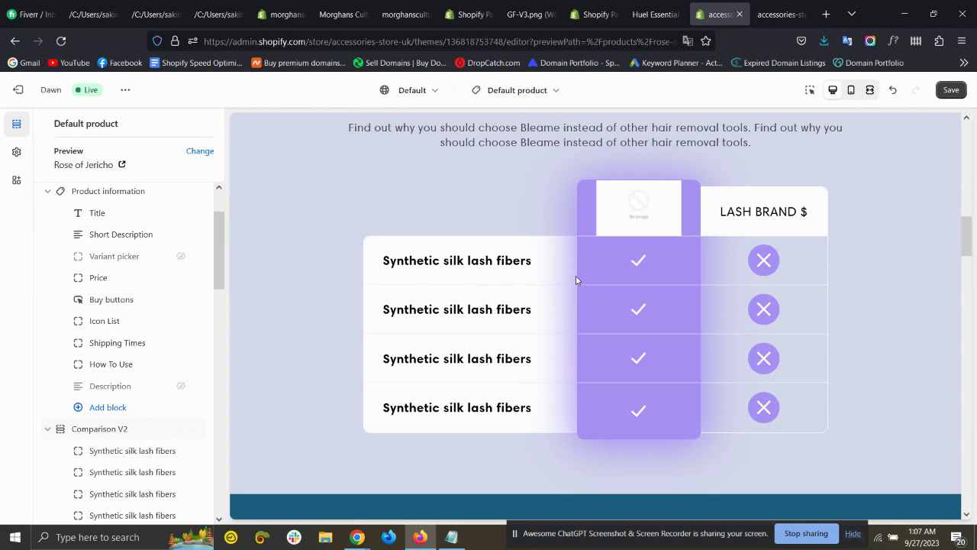
scroll(162, 334, "down", 3)
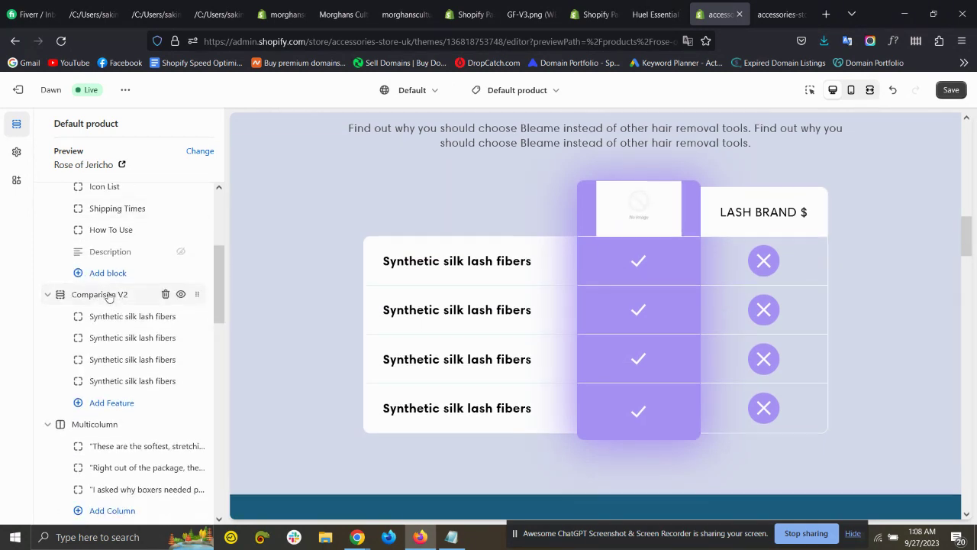
left_click(108, 297)
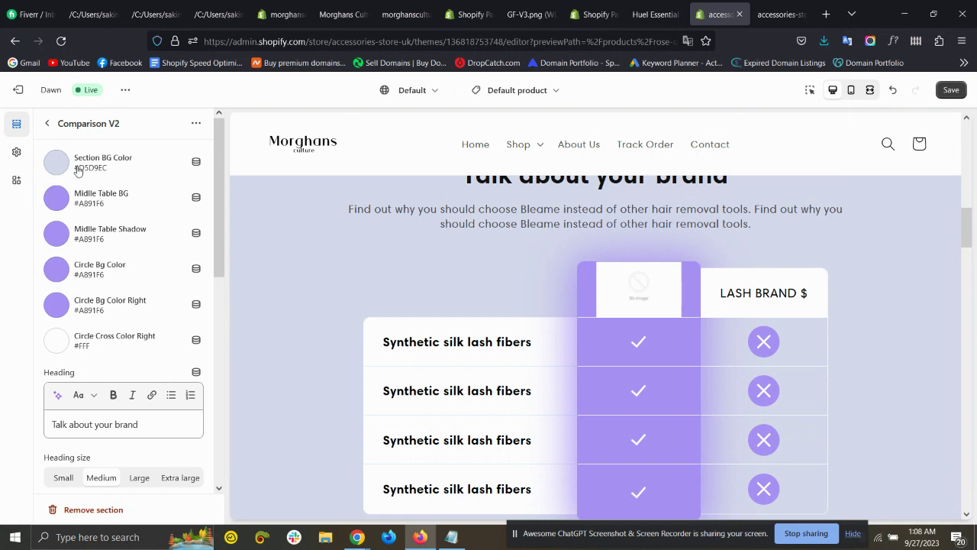
Step: Sample the reference comparison's peach background colour with Just Color Picker
scroll(373, 283, "up", 2)
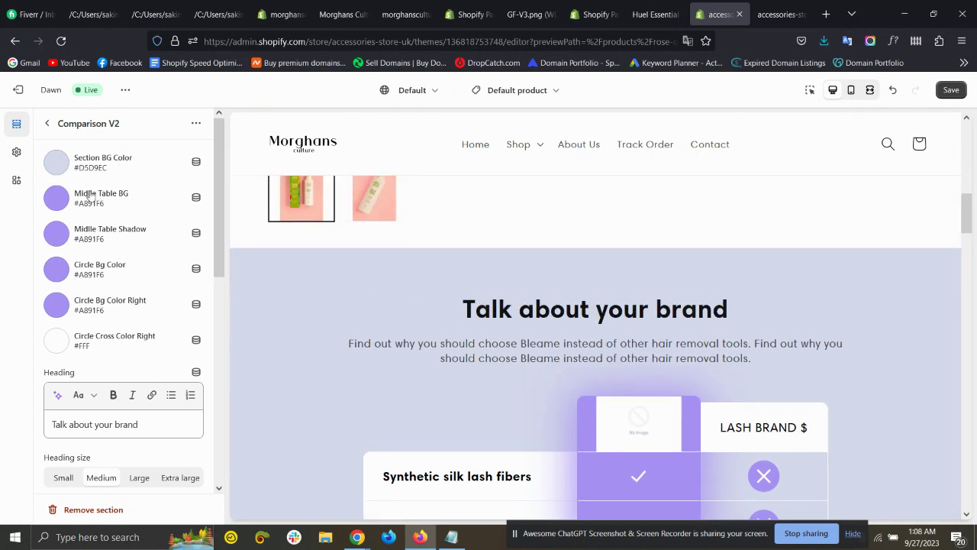
left_click(62, 164)
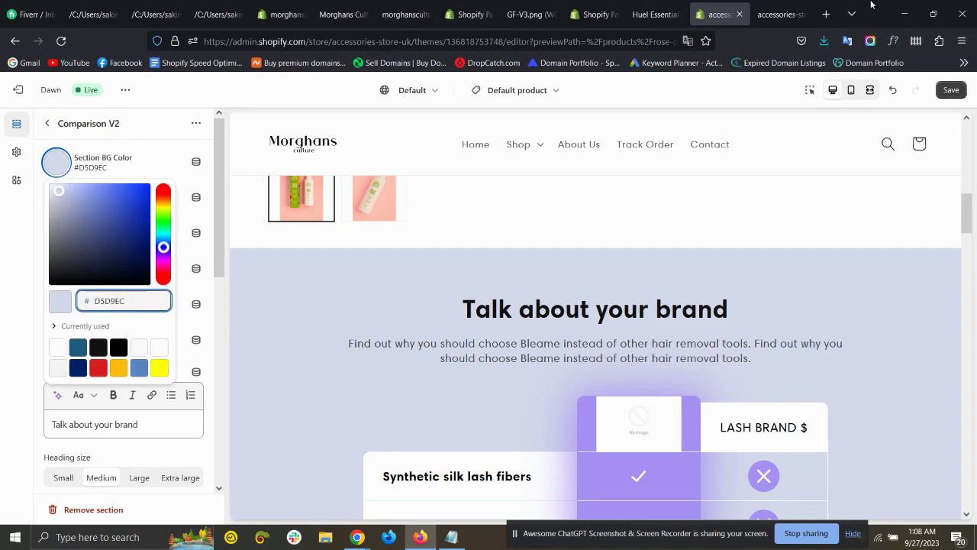
left_click(528, 13)
left_click(637, 7)
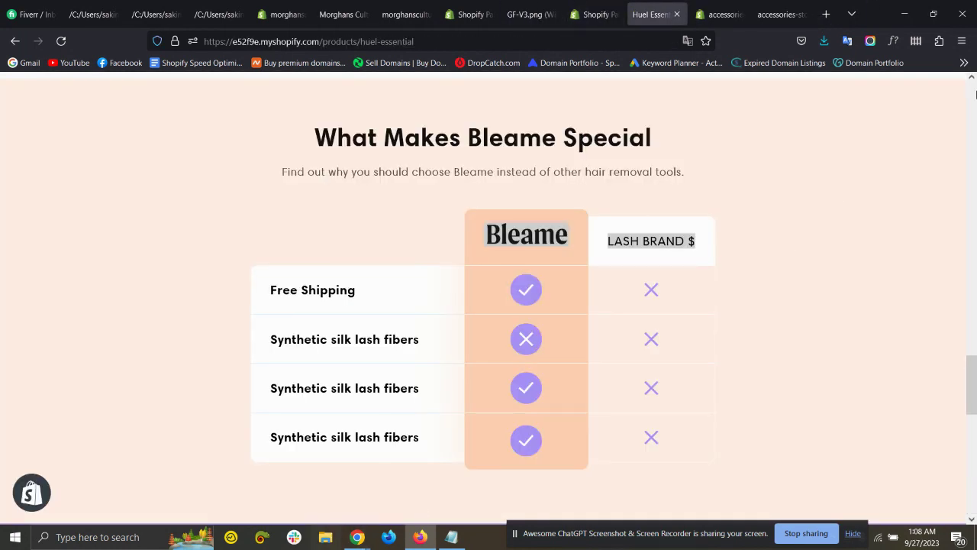
left_click(260, 537)
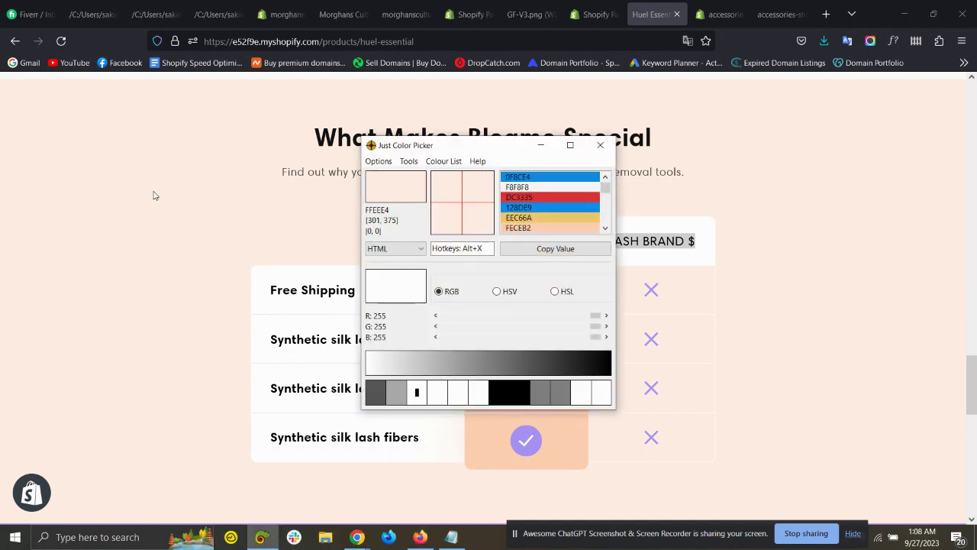
key("alt+x")
left_click(555, 248)
Step: Set the Comparison V2 Section BG Color to #FFEEE4
left_click(495, 100)
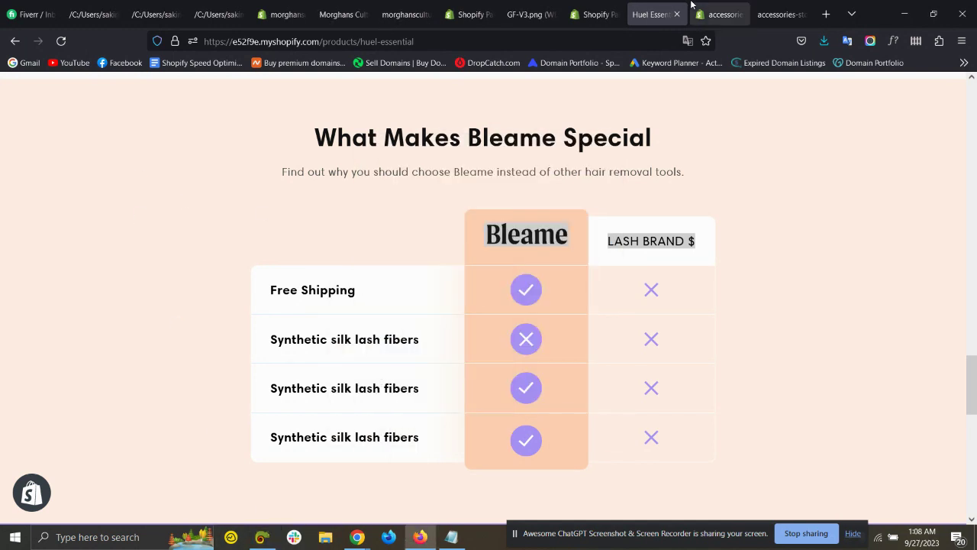
left_click(701, 12)
double_click(111, 307)
type("FFEEE4")
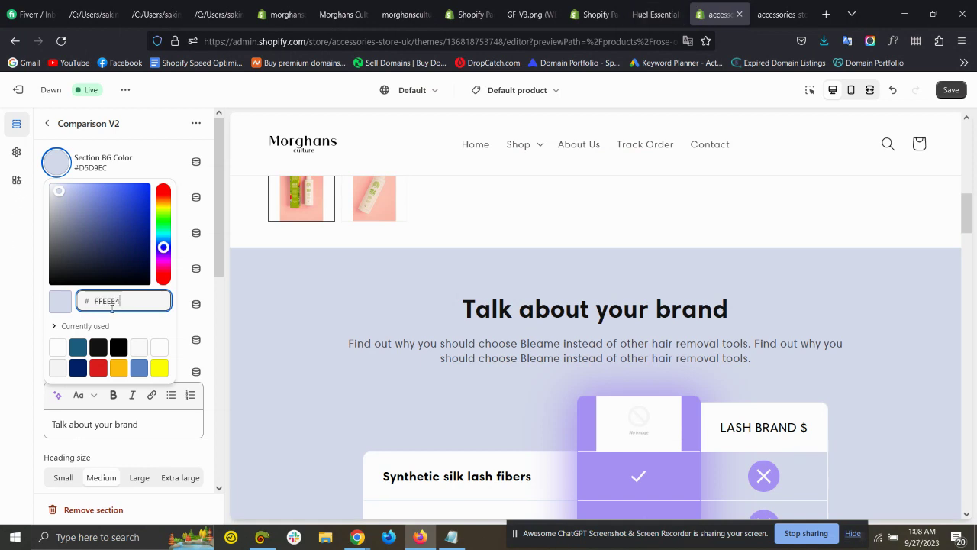
key("Return")
left_click(3, 290)
scroll(690, 238, "down", 1)
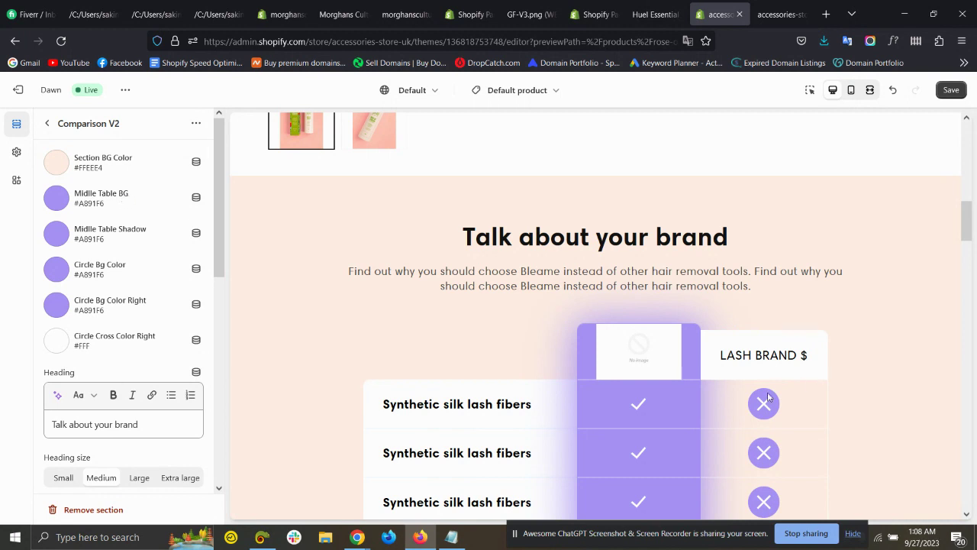
scroll(688, 375, "down", 1)
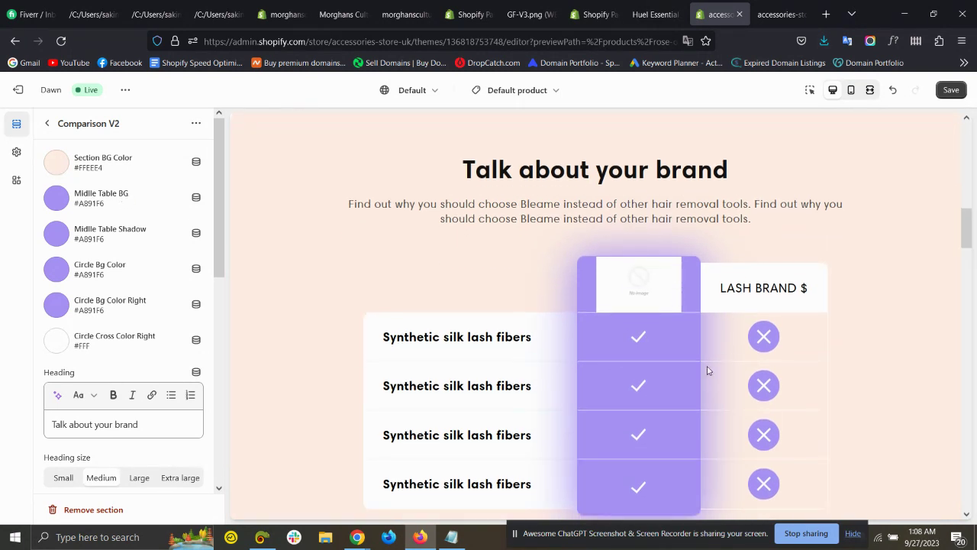
Step: Set the middle table background to the sampled deeper peach, #FECEB2
left_click(63, 204)
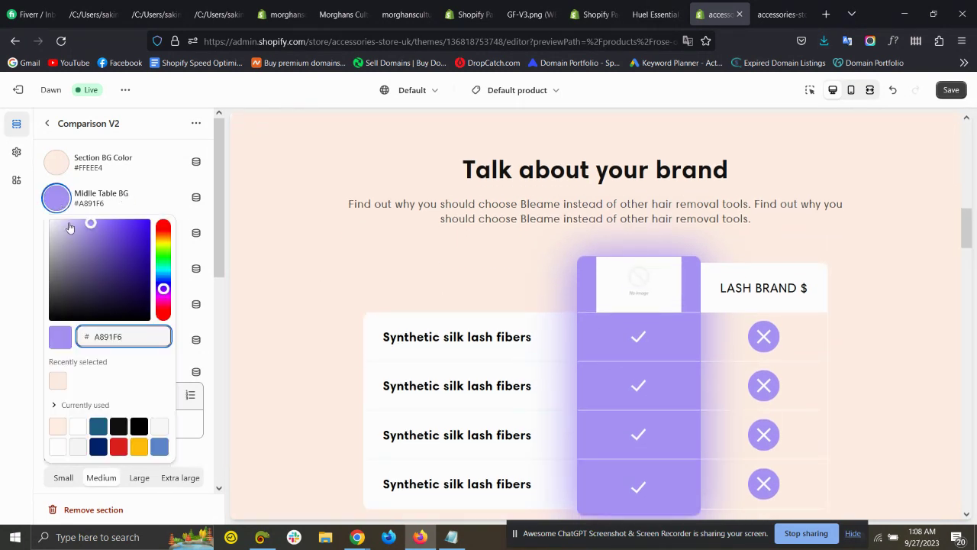
left_click(653, 14)
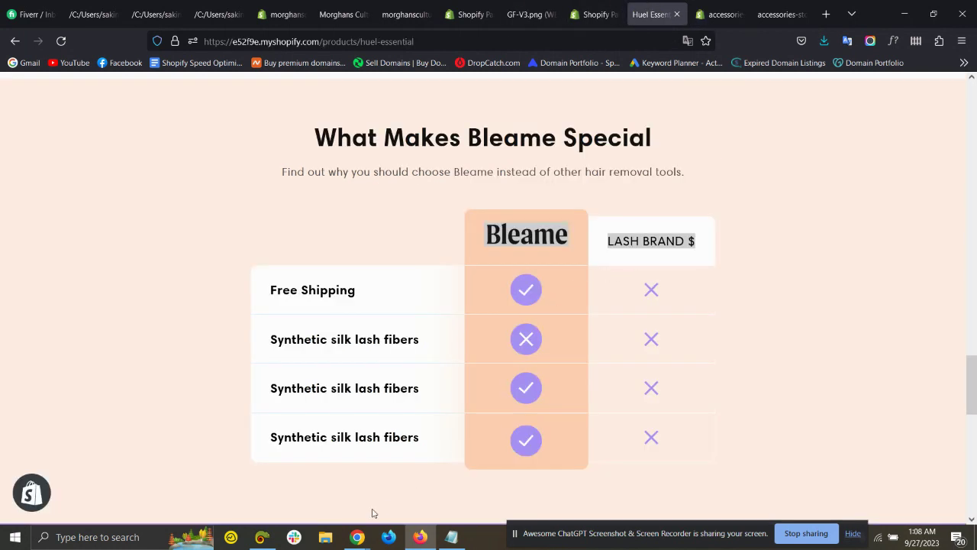
left_click(260, 537)
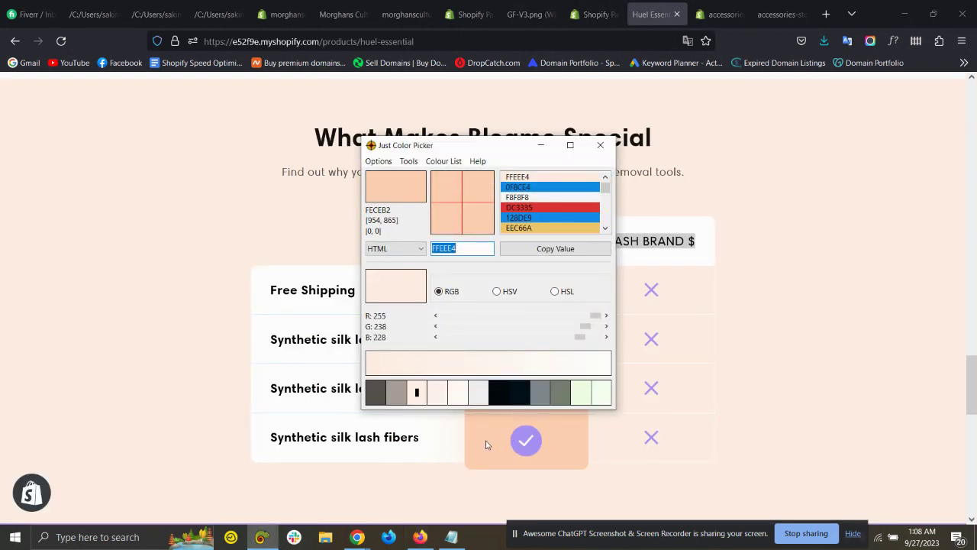
key("alt+x")
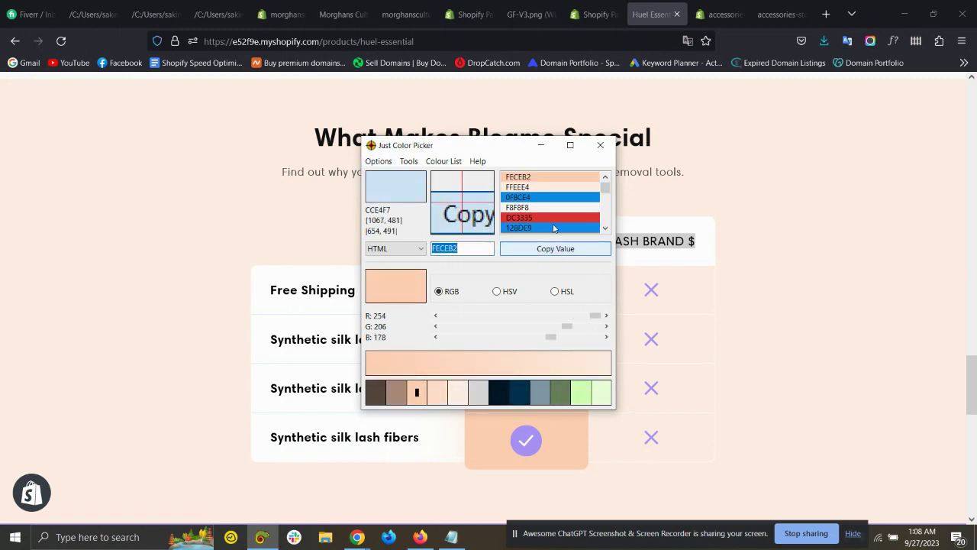
left_click(540, 145)
left_click(718, 13)
double_click(115, 337)
type("FECEB2")
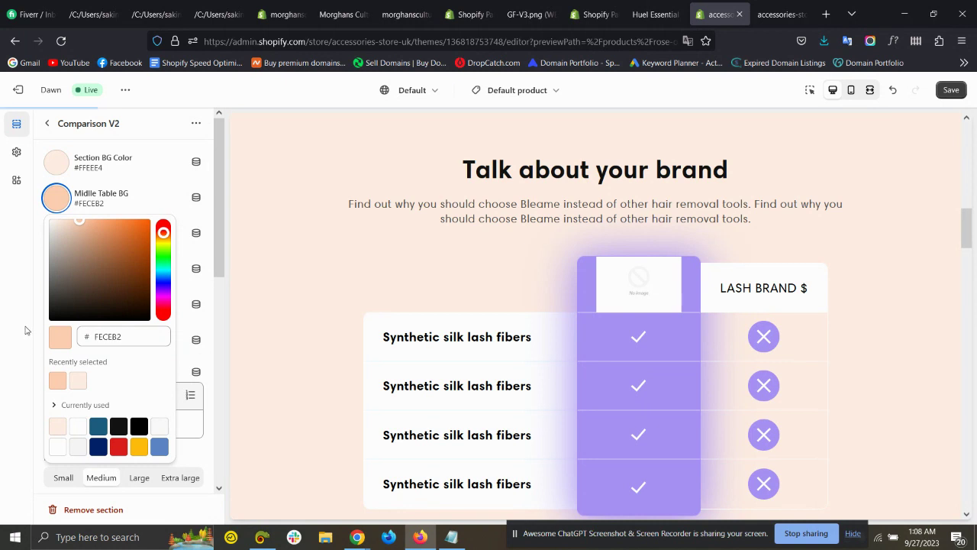
left_click(25, 330)
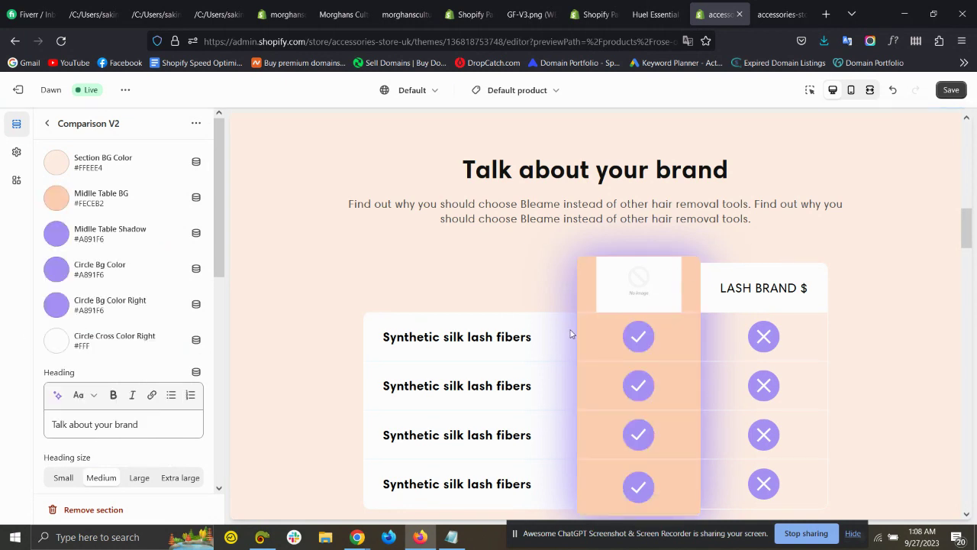
Step: Change the Middle Table Shadow colour to a soft peach, #FFD9C4
left_click(61, 234)
left_click(77, 419)
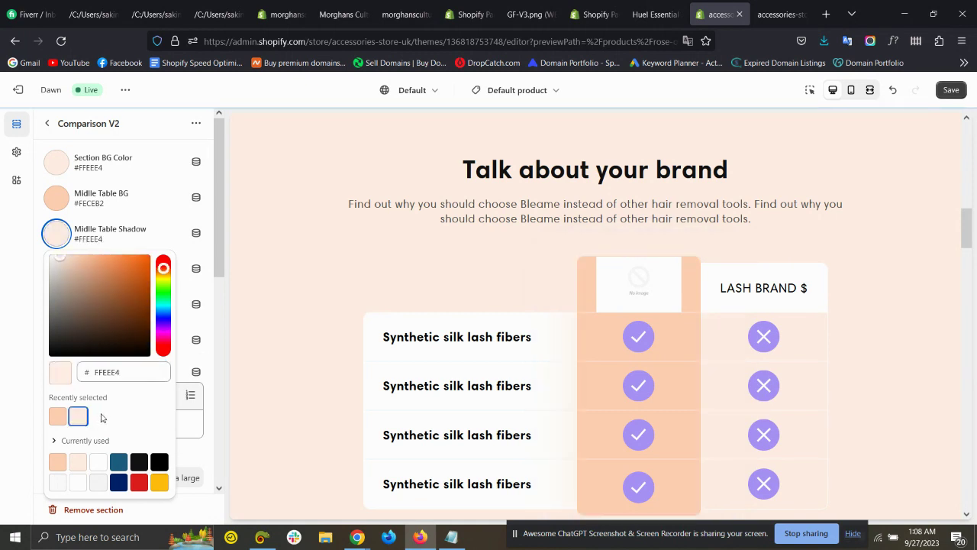
left_click(58, 416)
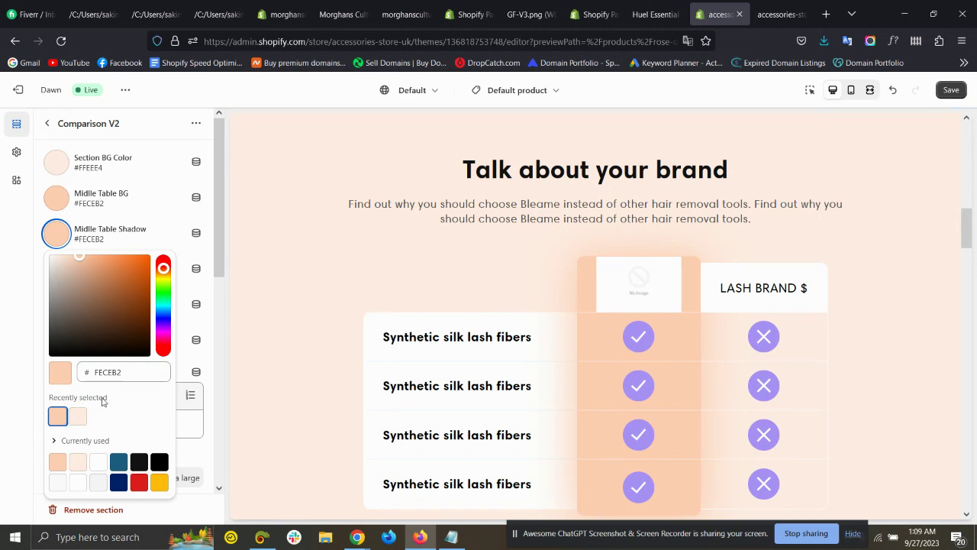
left_click_drag(82, 261, 73, 259)
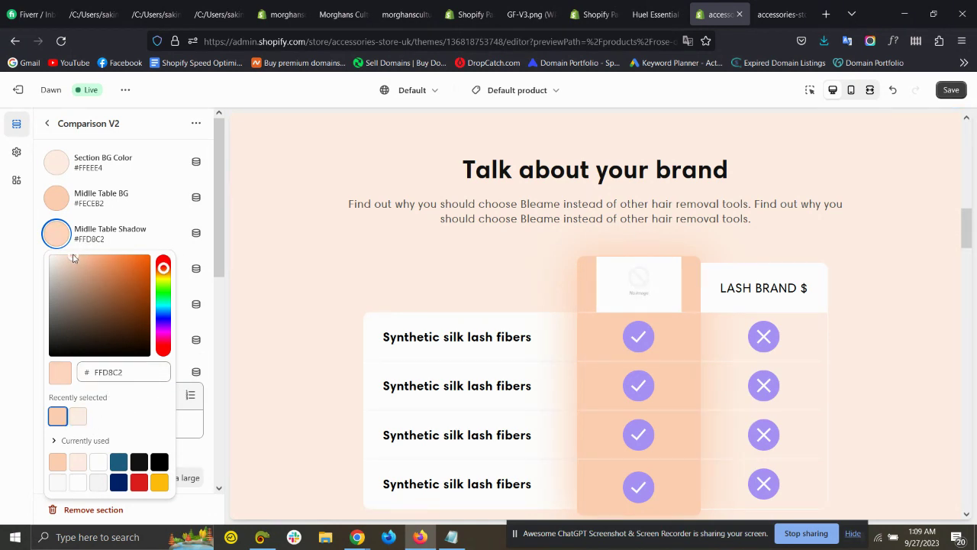
left_click(27, 236)
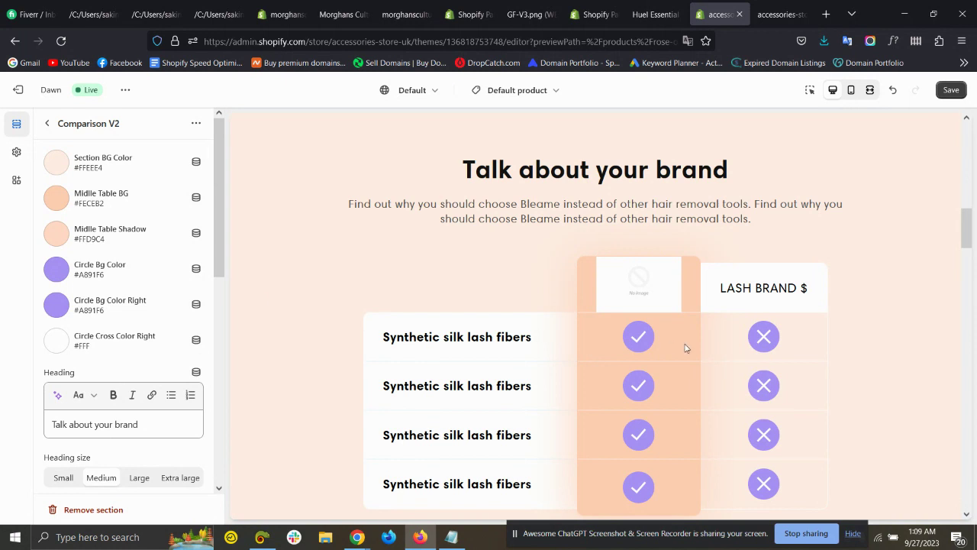
Step: Change Circle Bg Color so the check circles turn bright cyan #0ADFEA
left_click(57, 270)
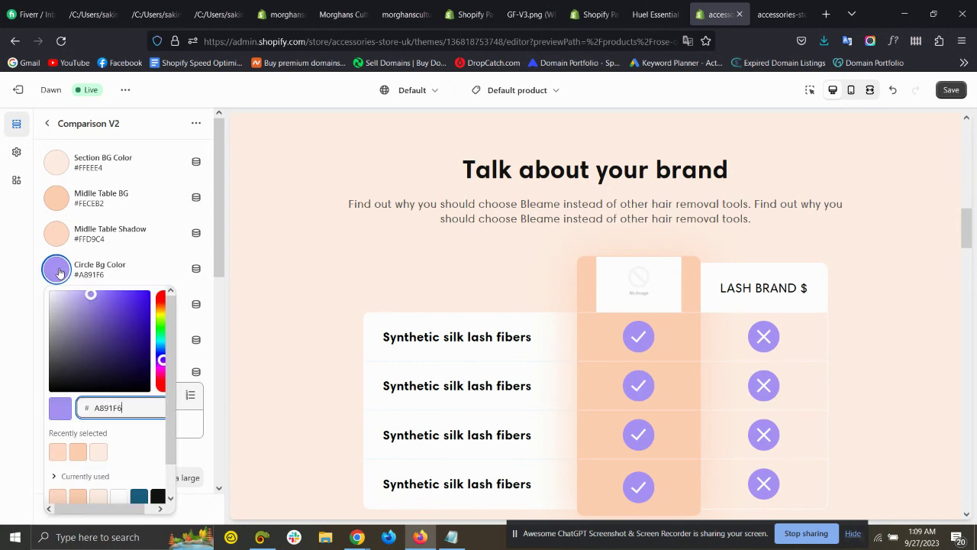
left_click_drag(90, 309, 81, 291)
left_click(15, 293)
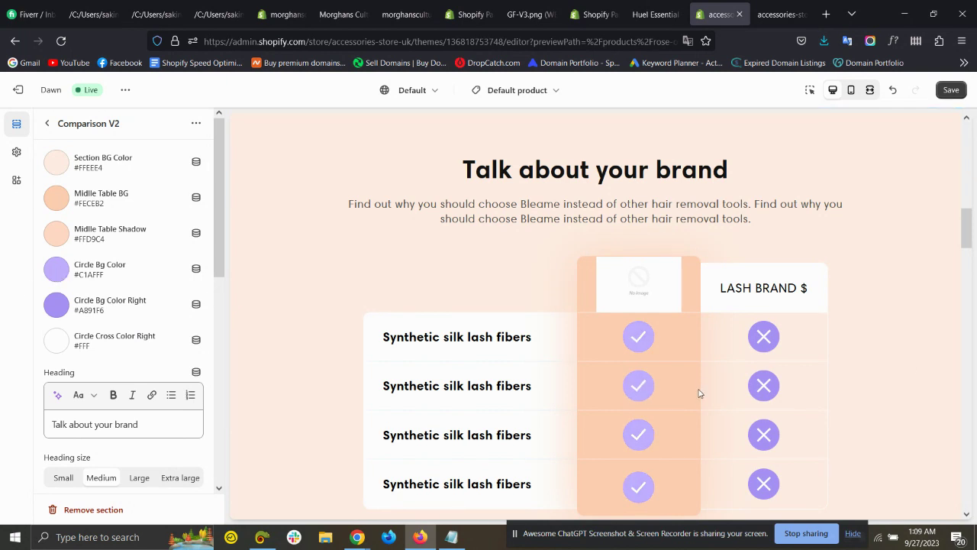
left_click(57, 275)
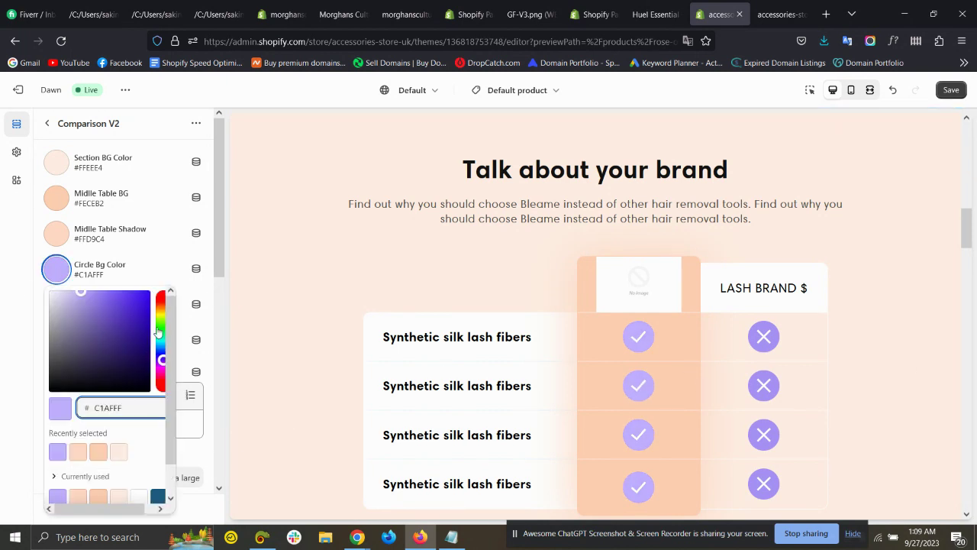
mouse_move(160, 335)
left_mouse_down()
mouse_move(162, 343)
mouse_move(146, 298)
left_mouse_up()
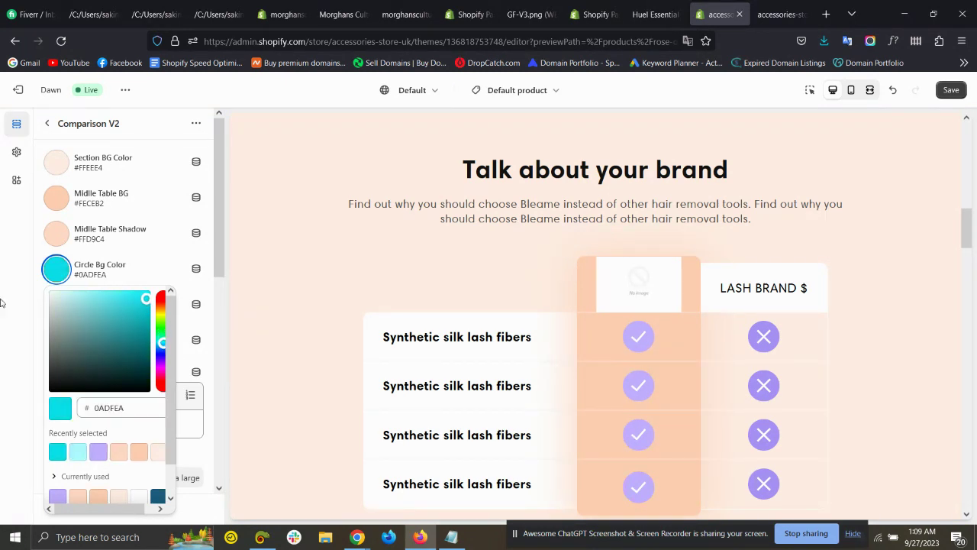
left_click(1, 303)
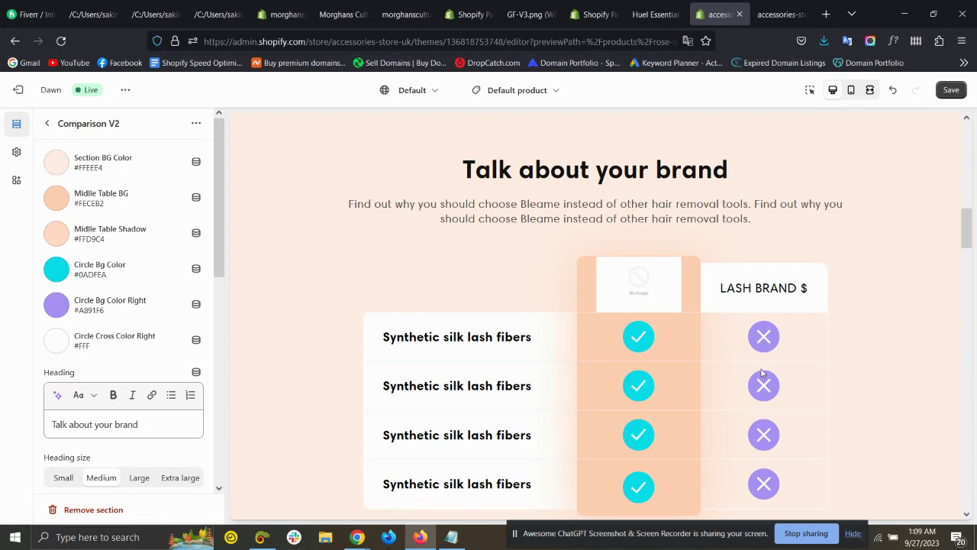
Step: Set Circle Bg Color Right to red #FC3030 for the cross circles
left_click(61, 305)
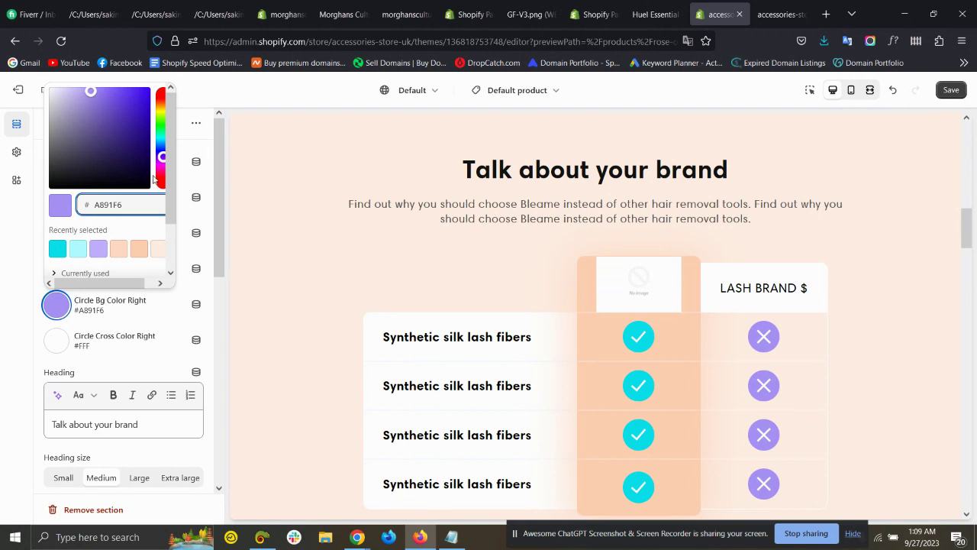
left_click_drag(161, 174, 160, 180)
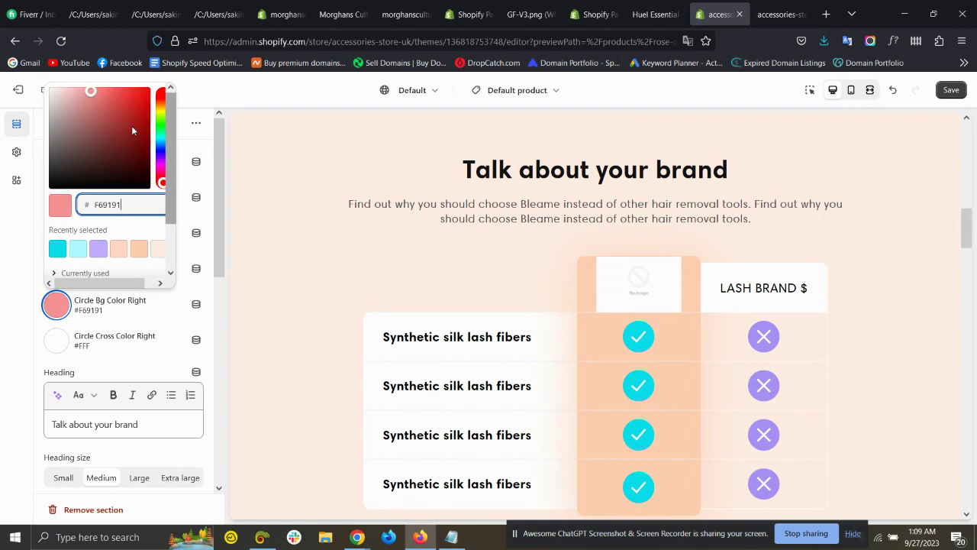
left_click(131, 91)
left_click_drag(131, 92, 133, 89)
left_click(2, 284)
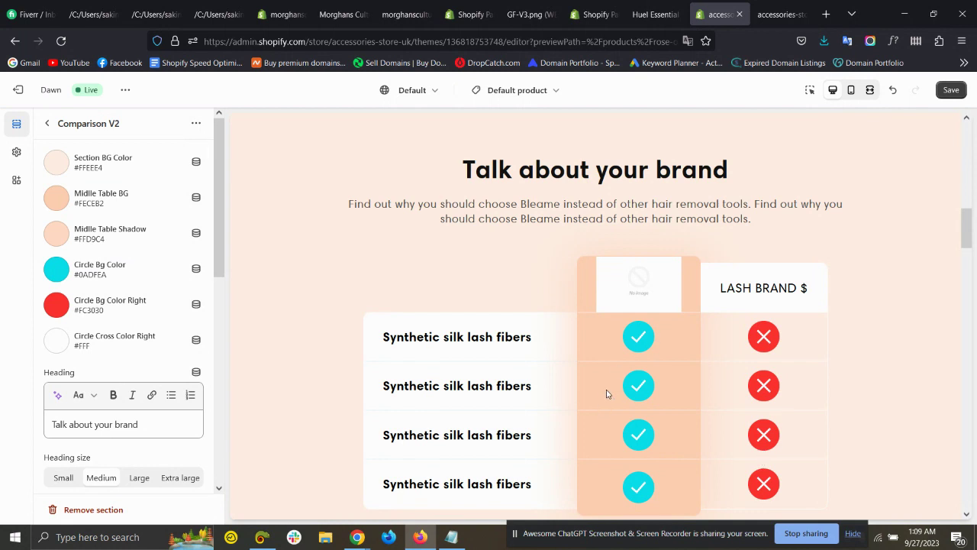
scroll(641, 325, "down", 2)
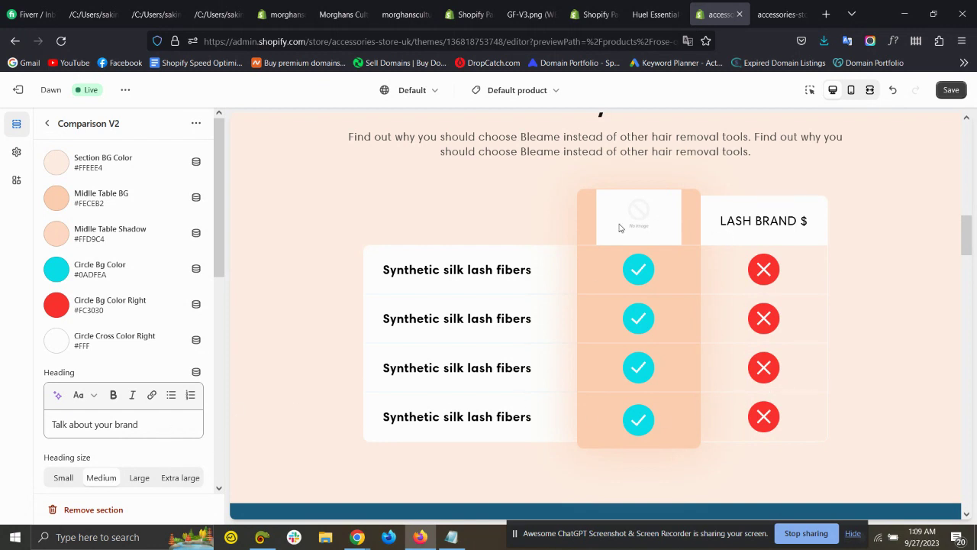
Step: Replace the 'Talk about your brand' heading with 'What Makes Bleame Special' copied from the live page
scroll(611, 223, "up", 2)
left_click_drag(723, 229, 470, 244)
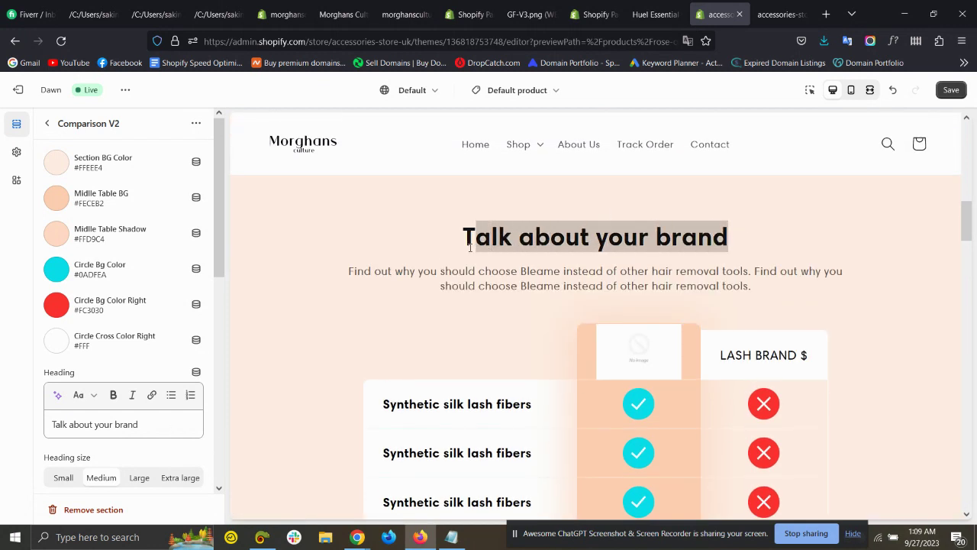
key("ctrl+shift+Tab")
triple_click(496, 137)
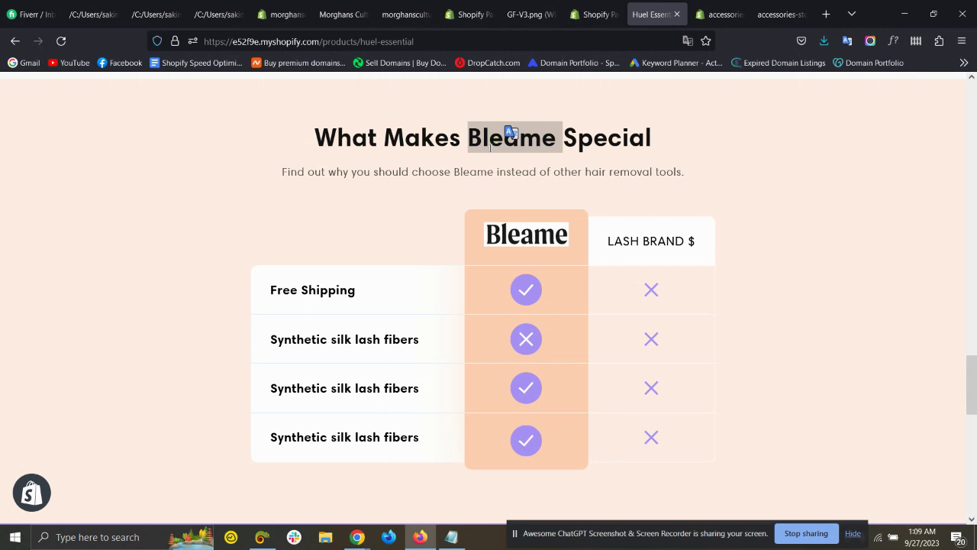
right_click(490, 149)
left_click(527, 162)
left_click(718, 13)
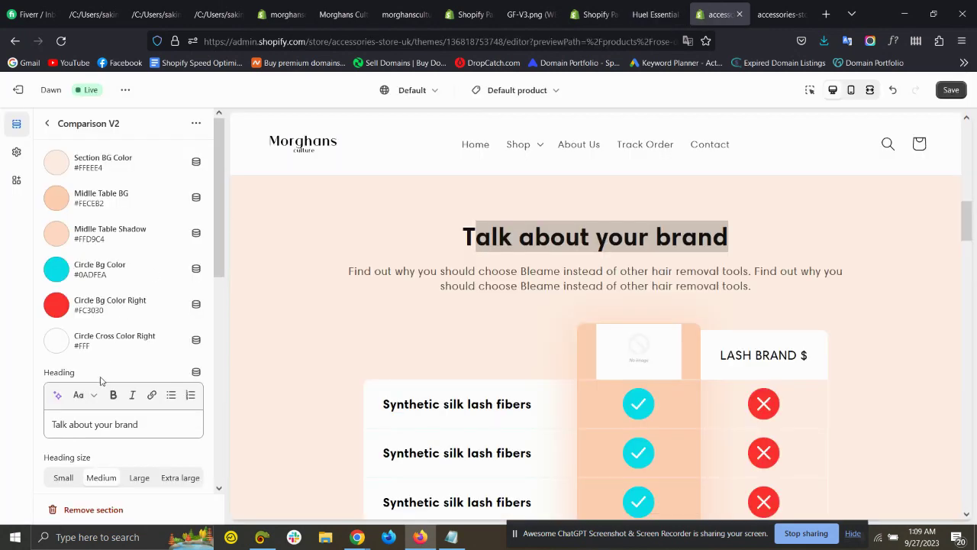
left_click_drag(199, 428, 50, 425)
key("ctrl+v")
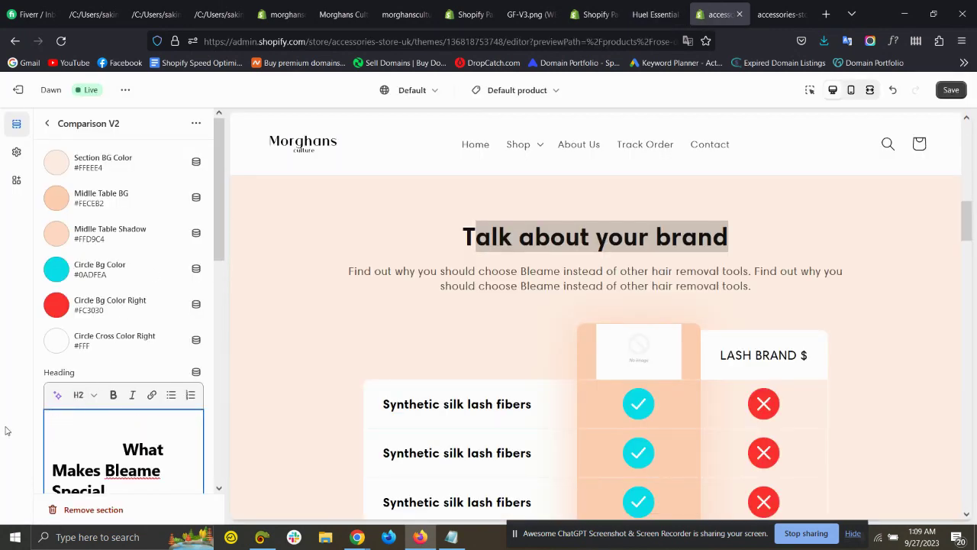
Step: Remove the leading blank space and extra empty line from the new heading
scroll(110, 445, "down", 3)
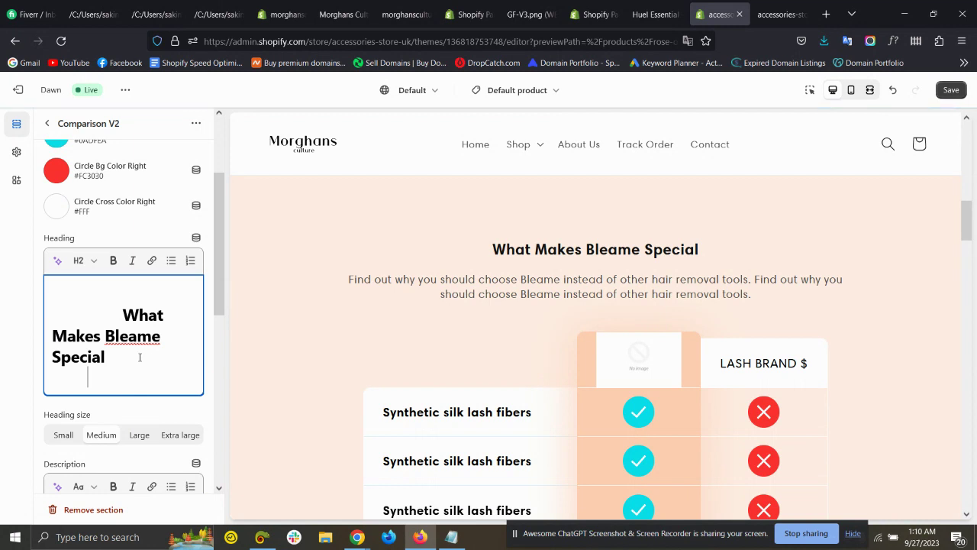
left_click_drag(122, 315, 52, 316)
key("BackSpace")
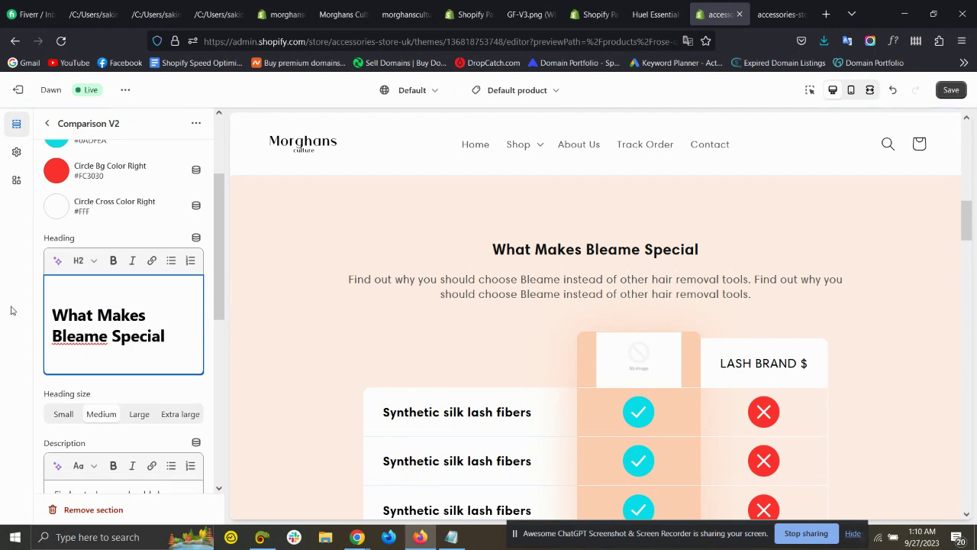
left_click(139, 345)
left_click_drag(139, 344, 7, 344)
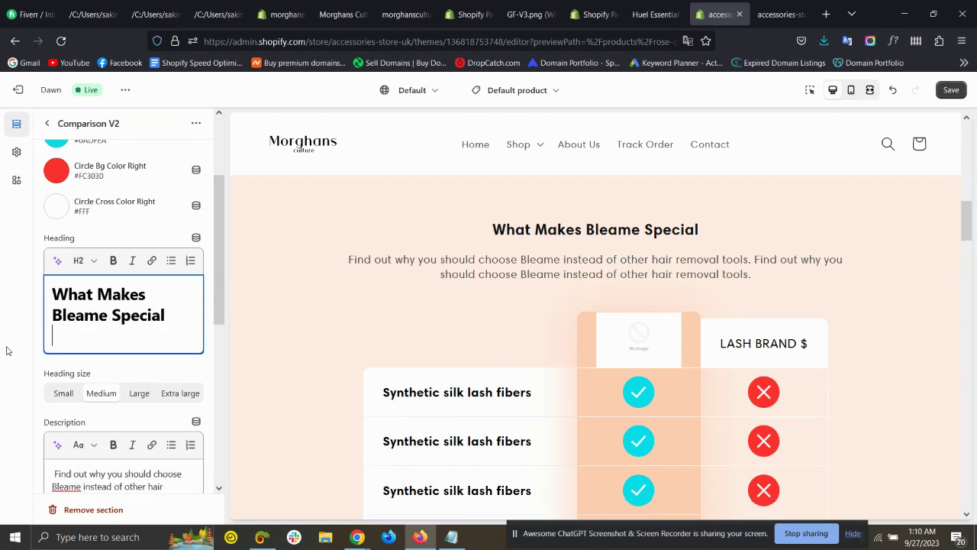
key("BackSpace")
left_click(37, 418)
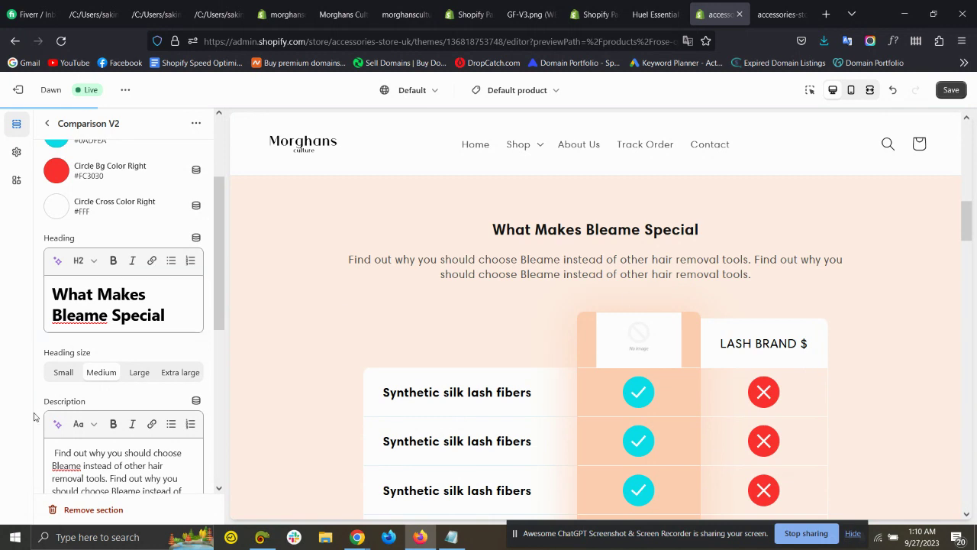
Step: Select the description text below the heading
scroll(118, 451, "down", 2)
left_click_drag(148, 368, 52, 317)
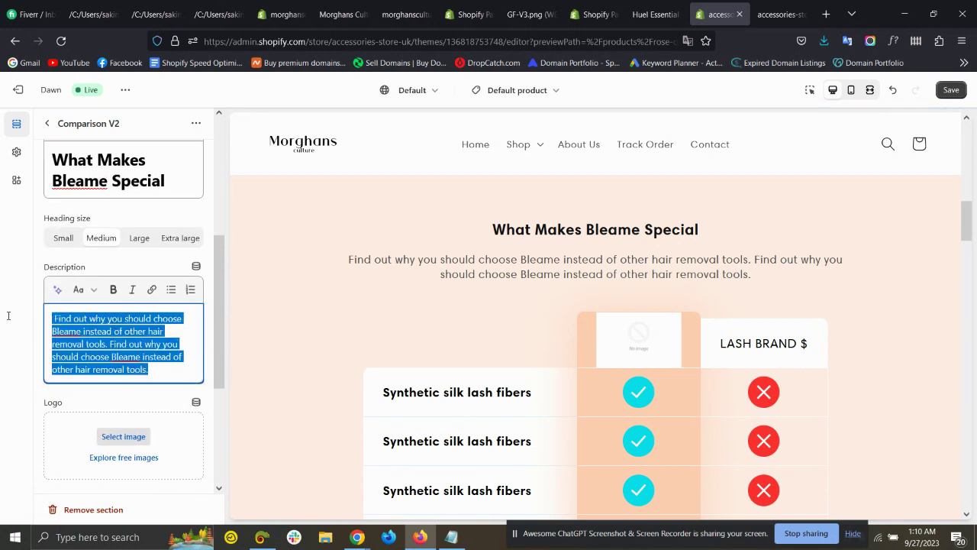
left_click_drag(477, 259, 478, 260)
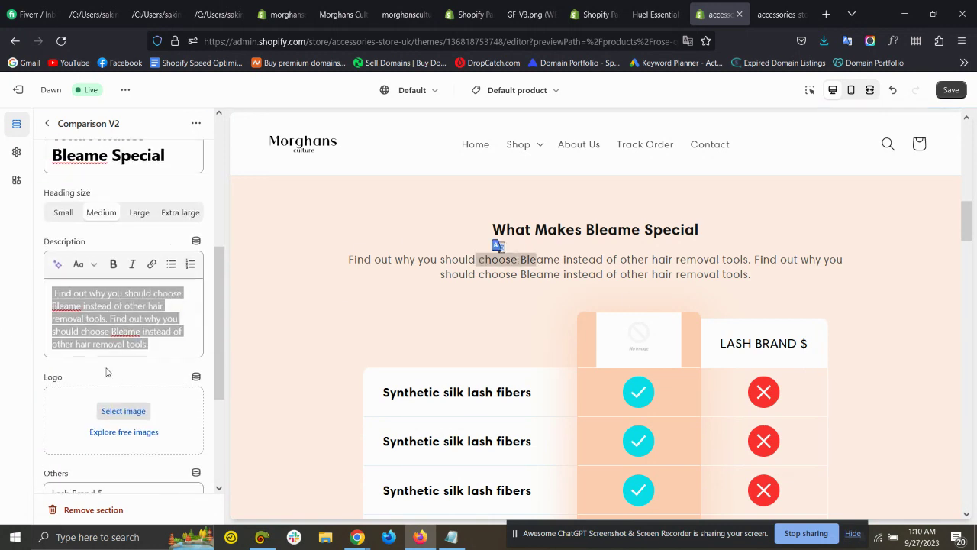
scroll(124, 367, "down", 1)
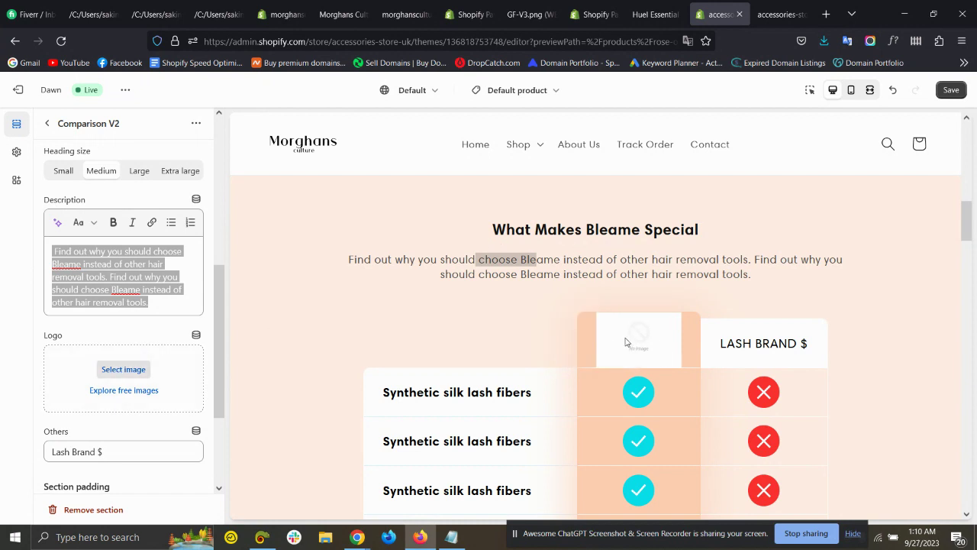
Step: Choose the Logo-Morghans SVG as the section logo, then select the Lash Brand $ column label
left_click(123, 369)
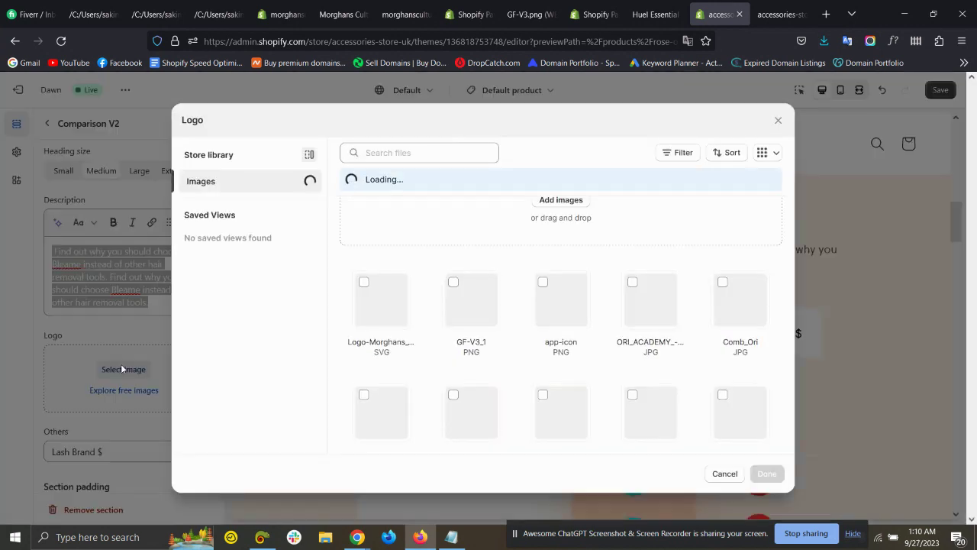
left_click(370, 315)
left_click(767, 474)
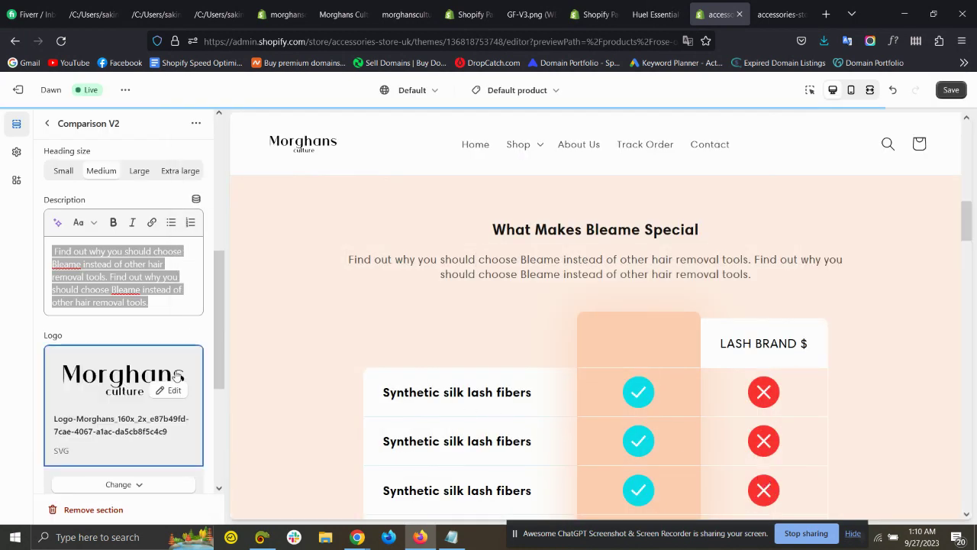
scroll(183, 365, "down", 3)
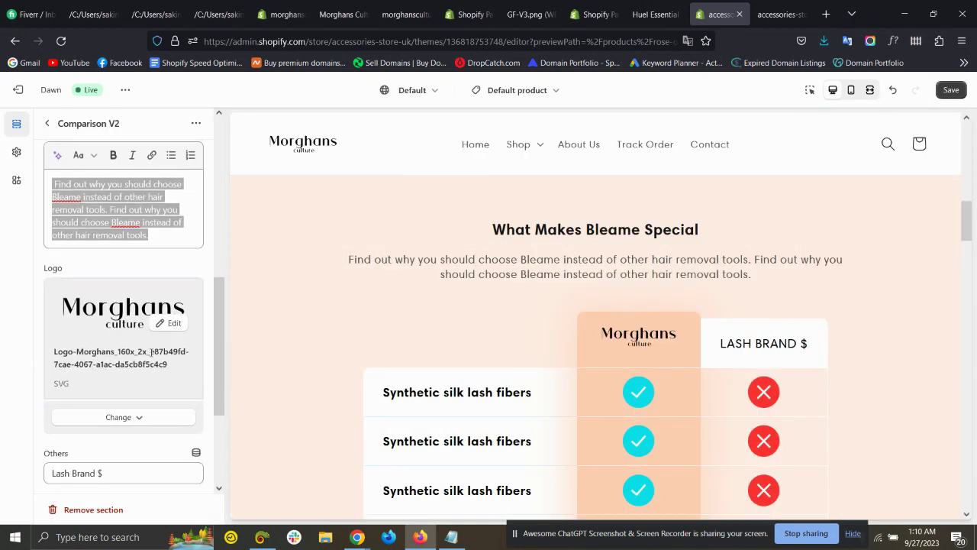
scroll(183, 365, "down", 1)
left_click_drag(735, 344, 814, 345)
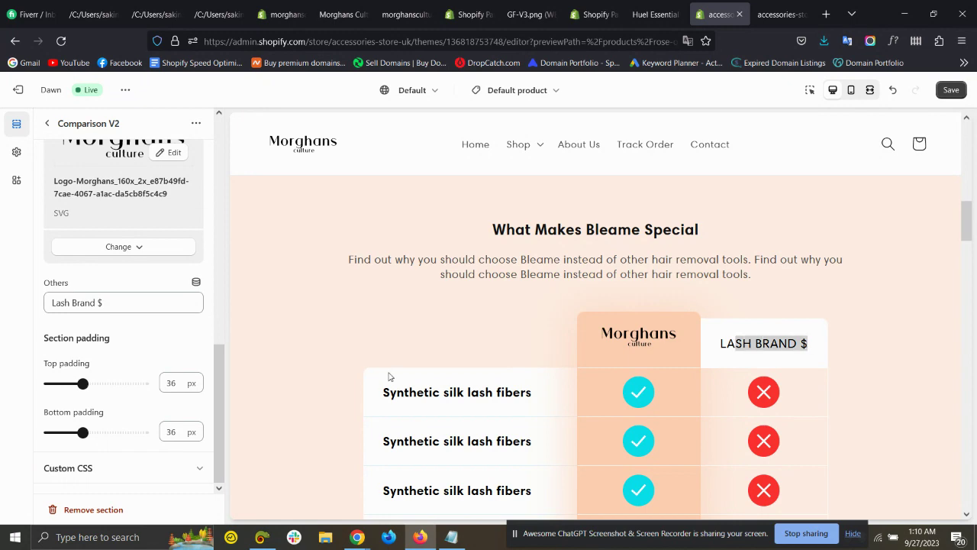